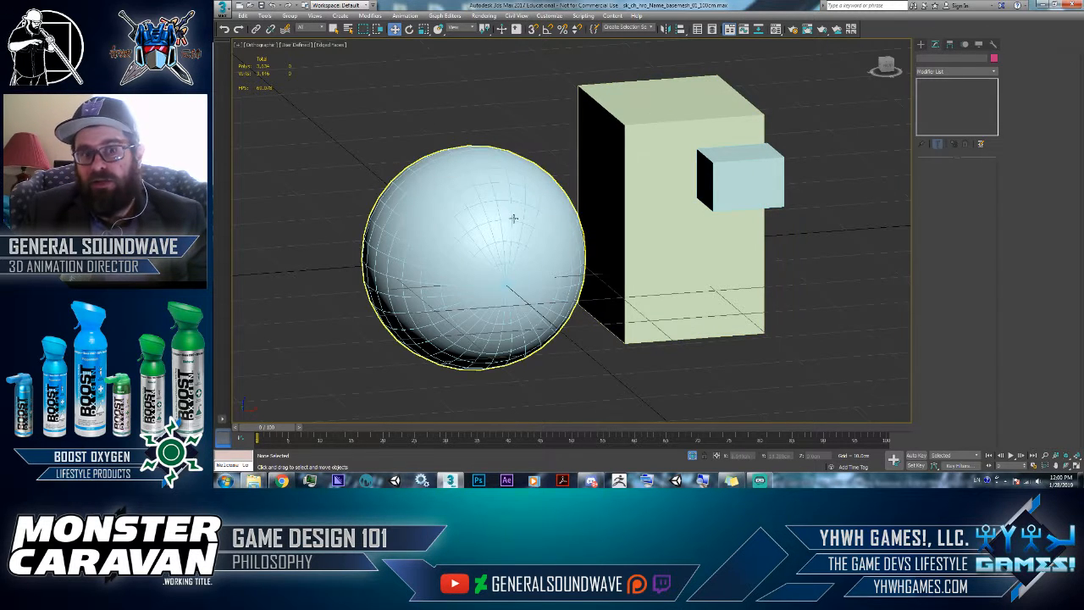
- Select the small box and the large box in turn to examine their modifier stacks
left_click(719, 177)
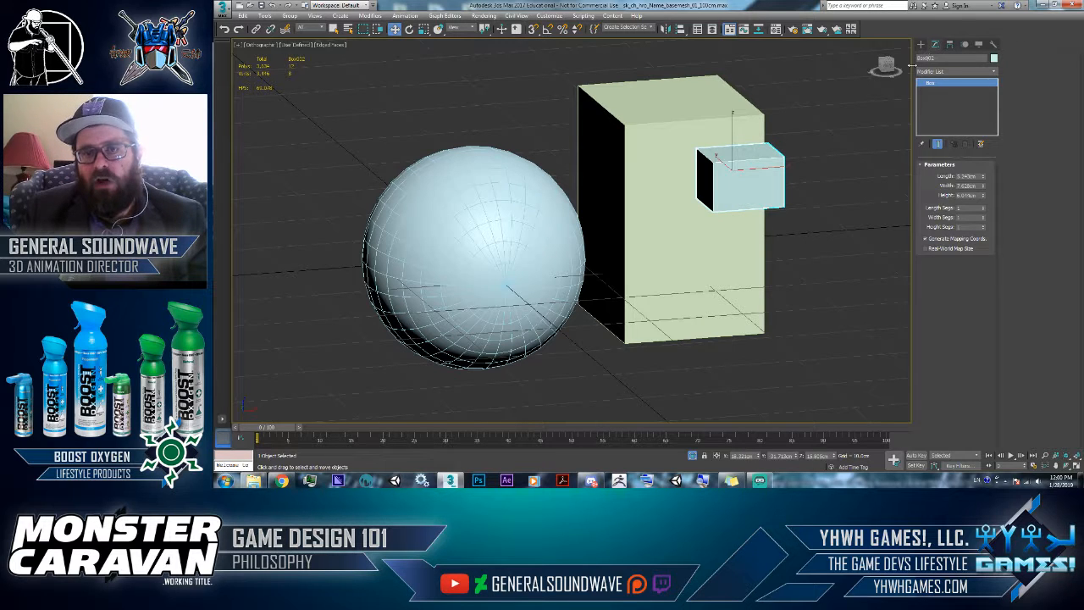
left_click(625, 130)
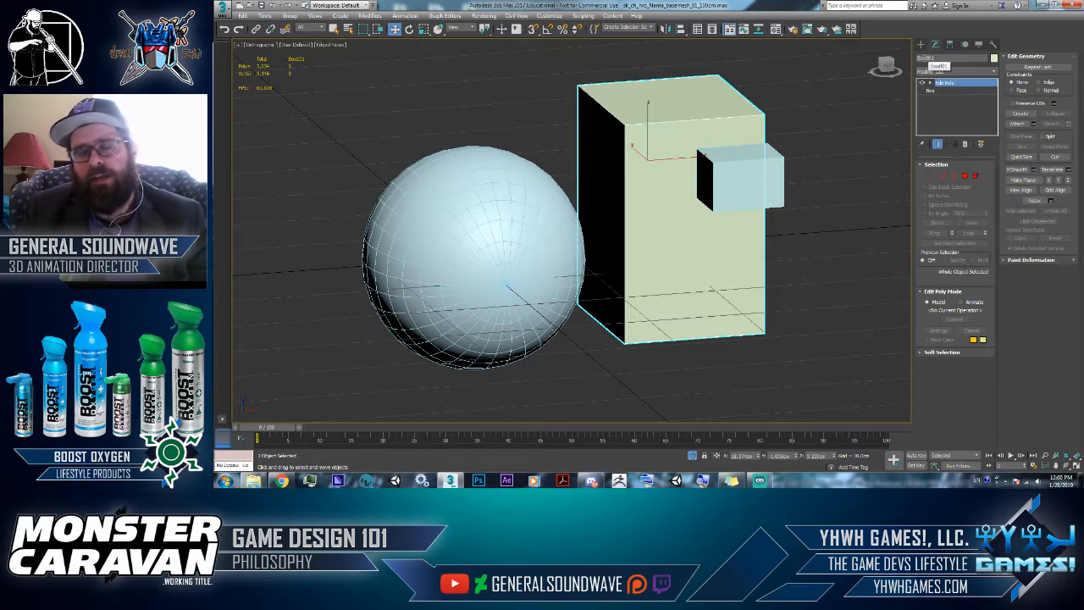
left_click(769, 170)
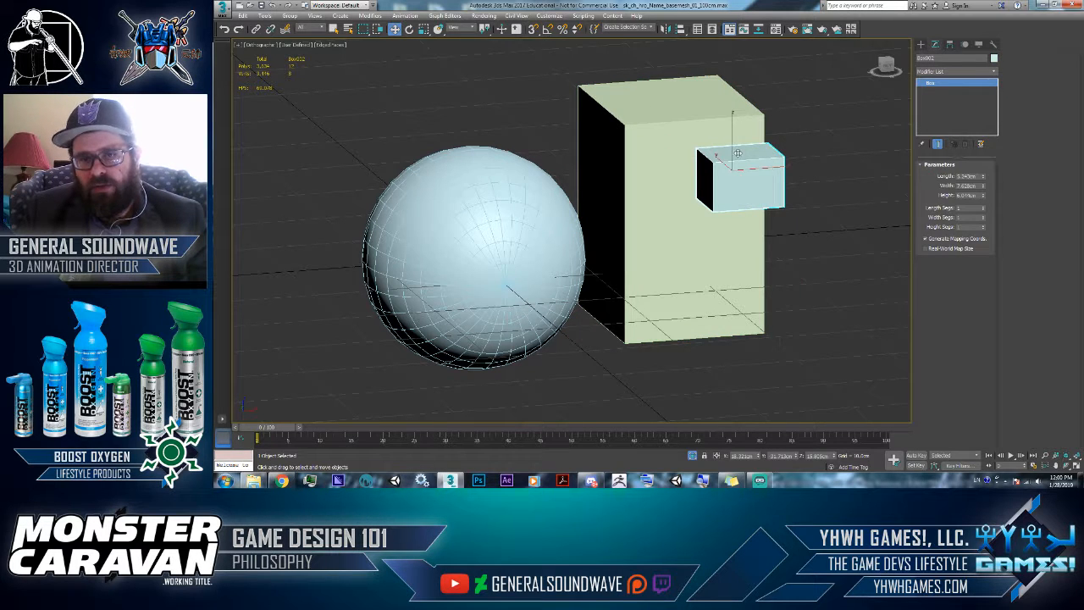
- Remove the sphere's Edit Poly modifier and apply a fresh Edit Poly modifier to it
left_click(553, 202)
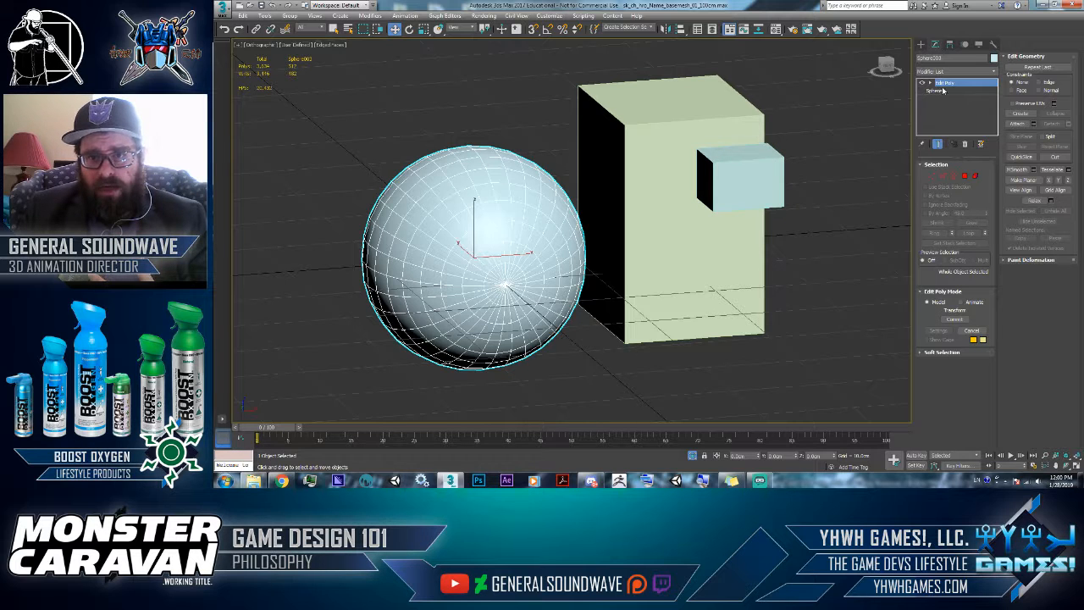
left_click(965, 144)
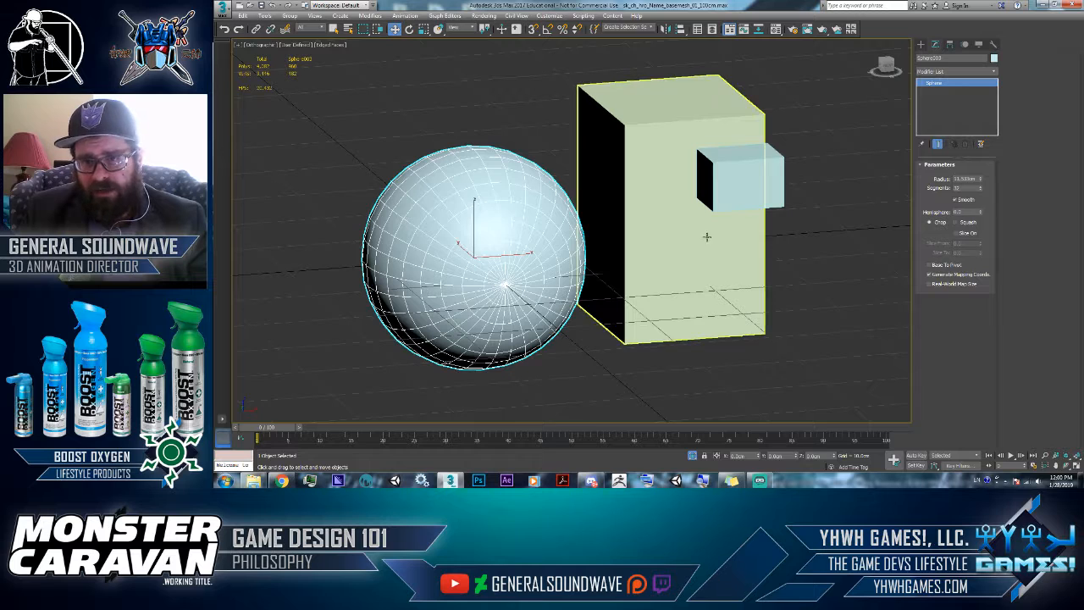
left_click(701, 178)
left_click(561, 205)
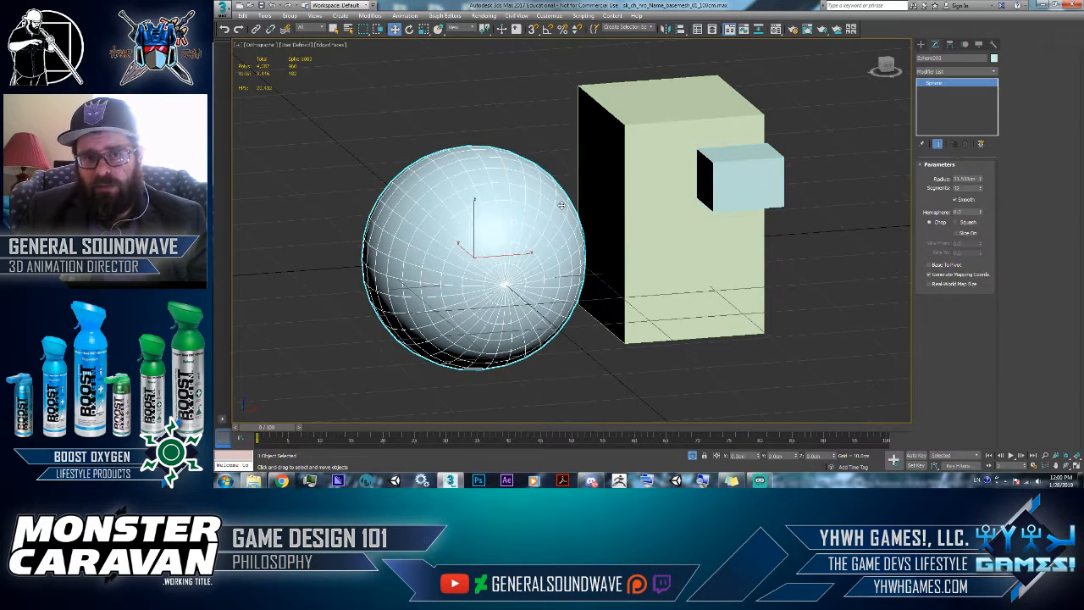
left_click(929, 74)
left_click(929, 74)
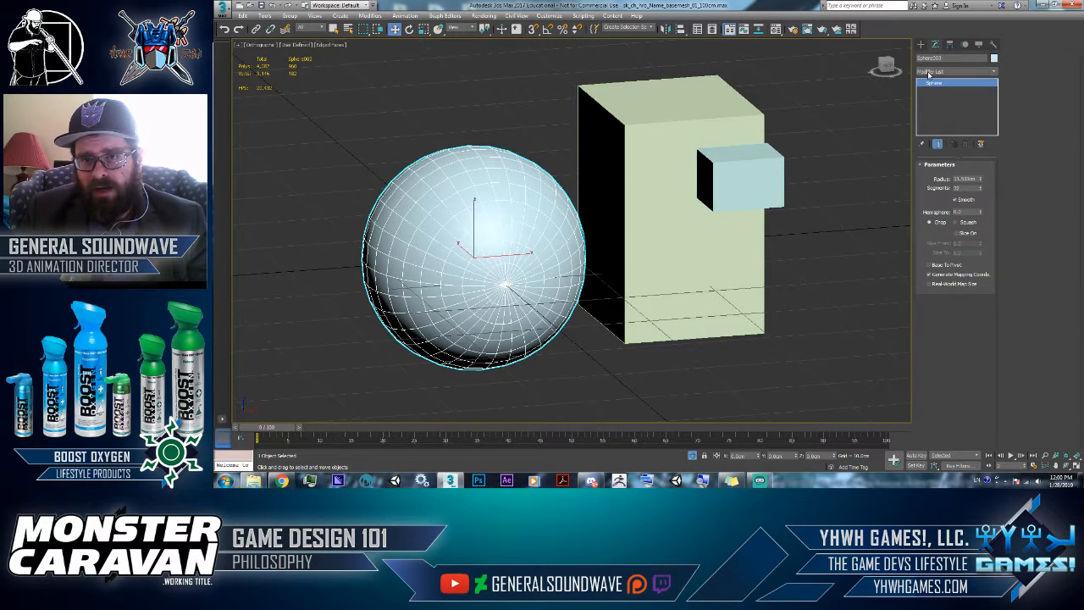
left_click(929, 73)
left_click(929, 74)
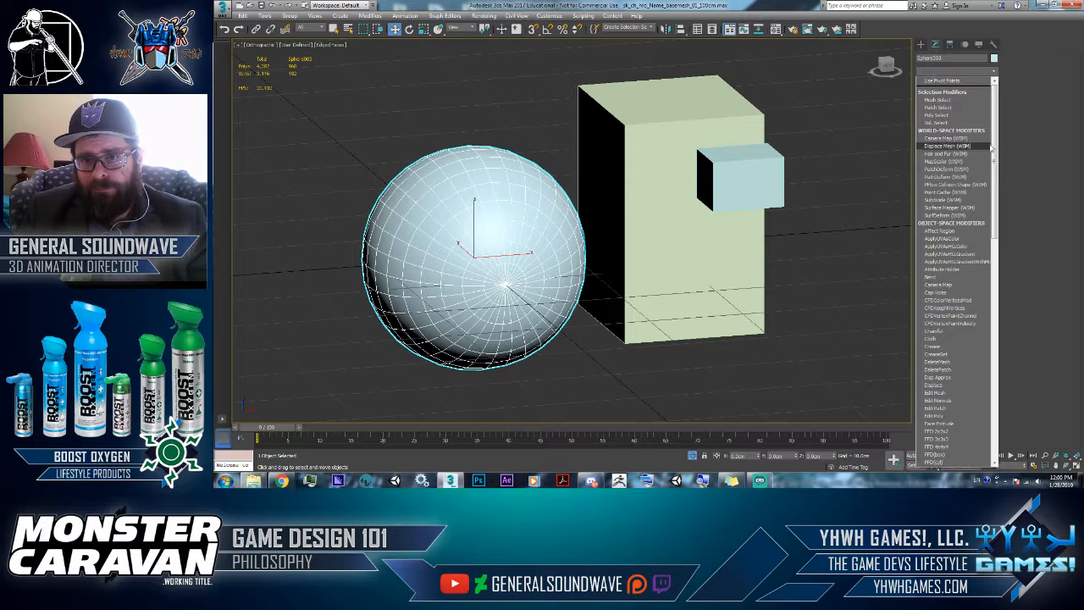
left_click(935, 416)
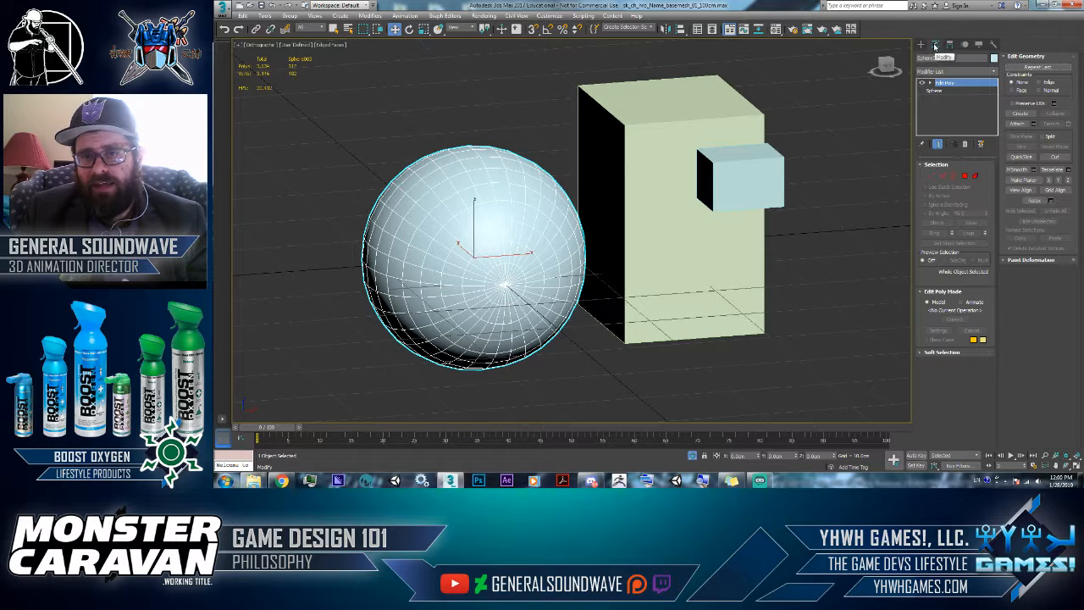
- Attach the large box and the small box to the sphere to form one object
left_click(922, 45)
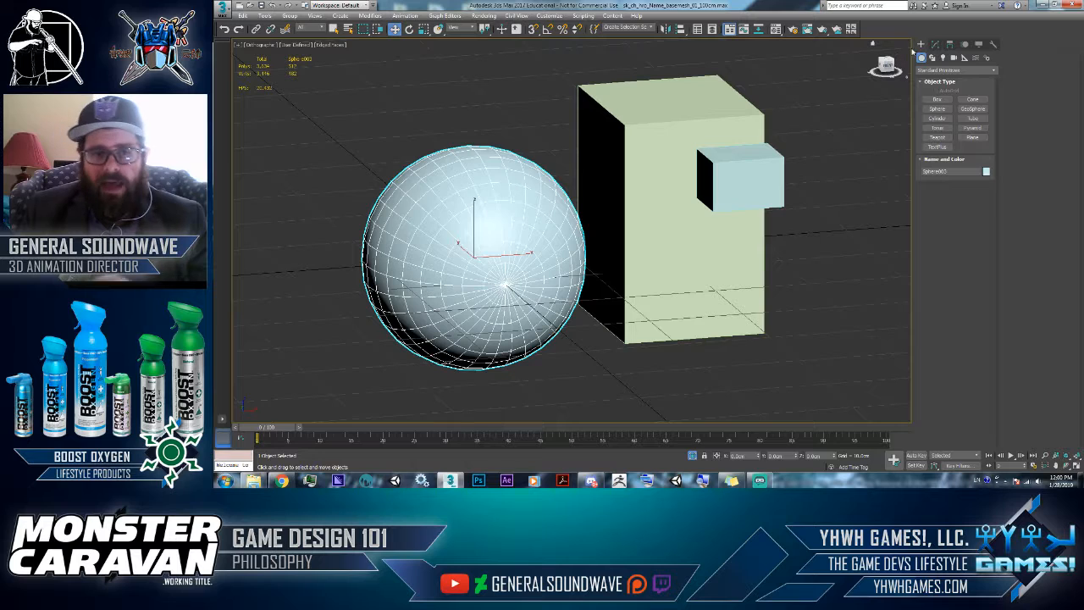
left_click(935, 45)
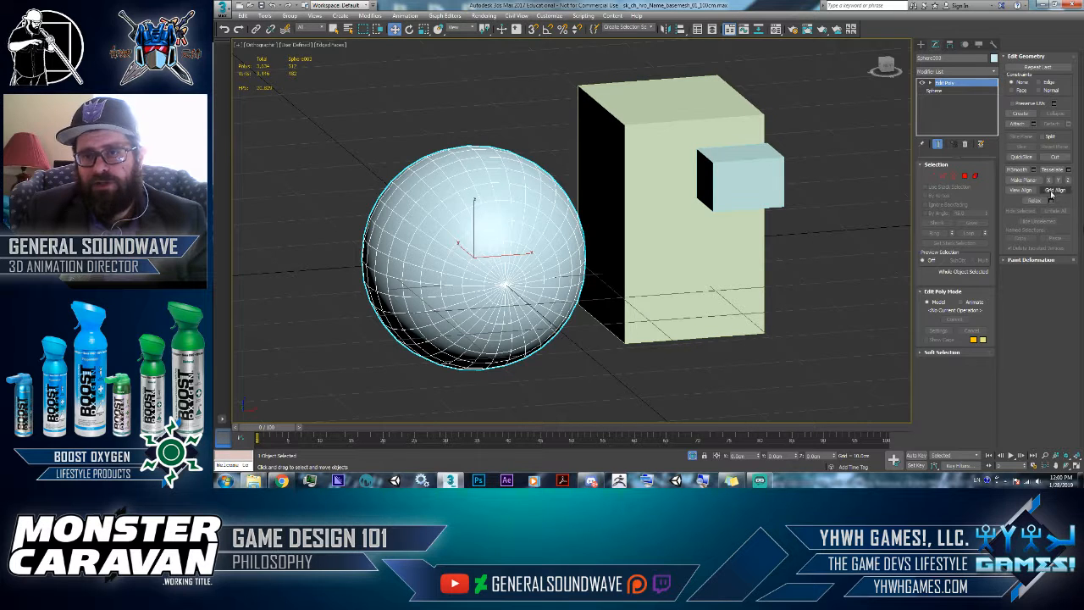
left_click(1019, 124)
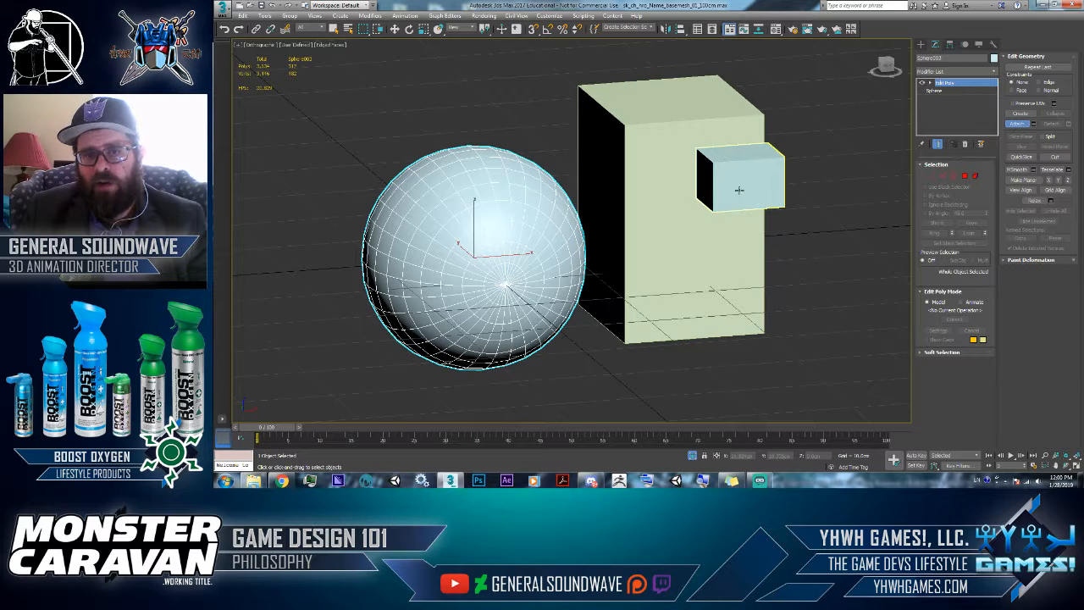
left_click(647, 150)
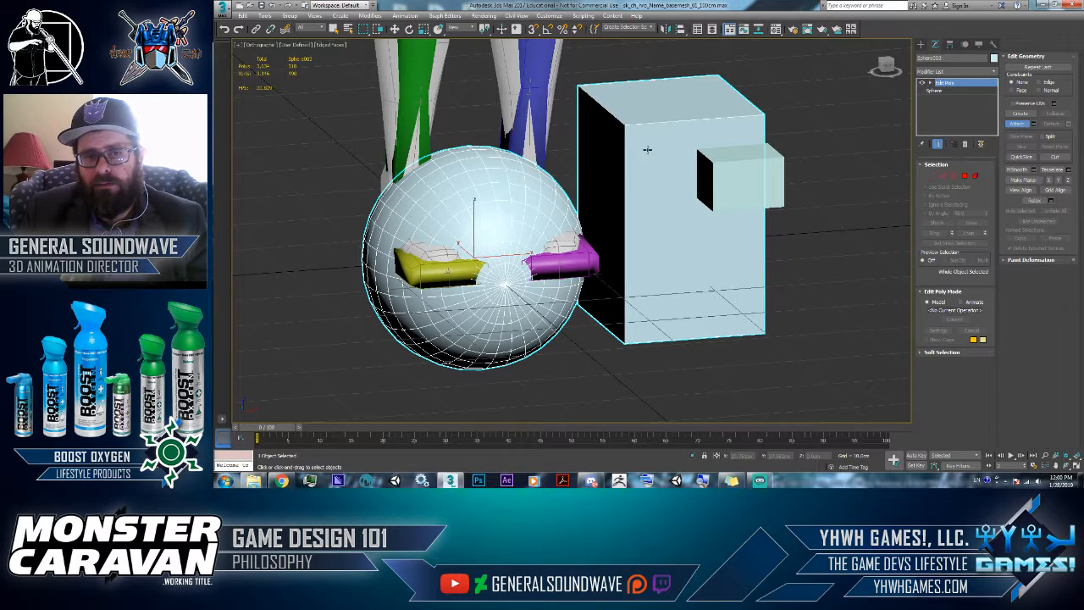
left_click(756, 177)
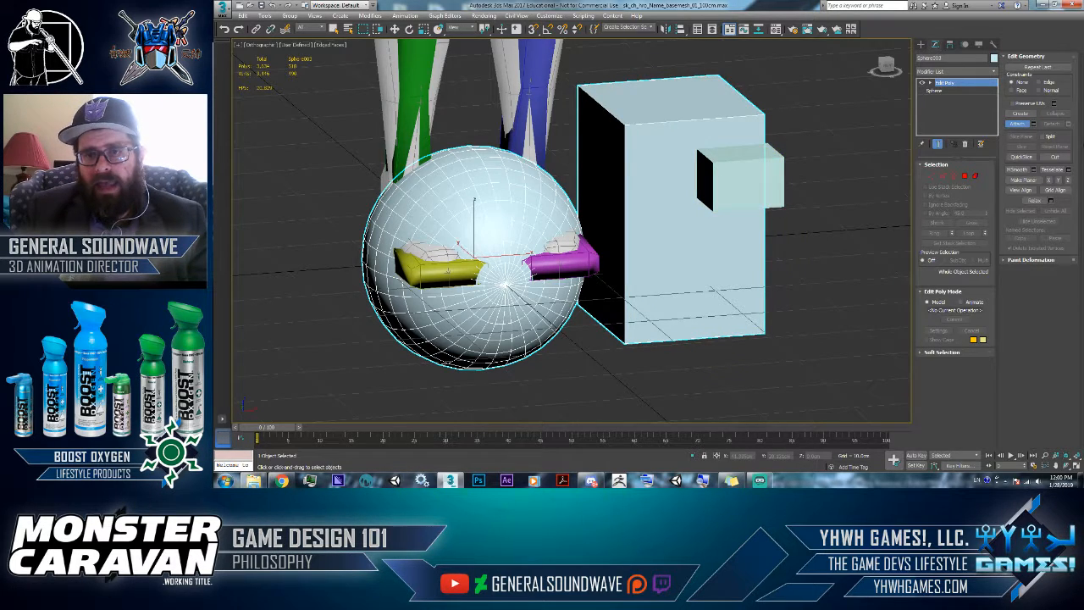
right_click(763, 169)
- Isolate the combined object from the rest of the scene
right_click(811, 155)
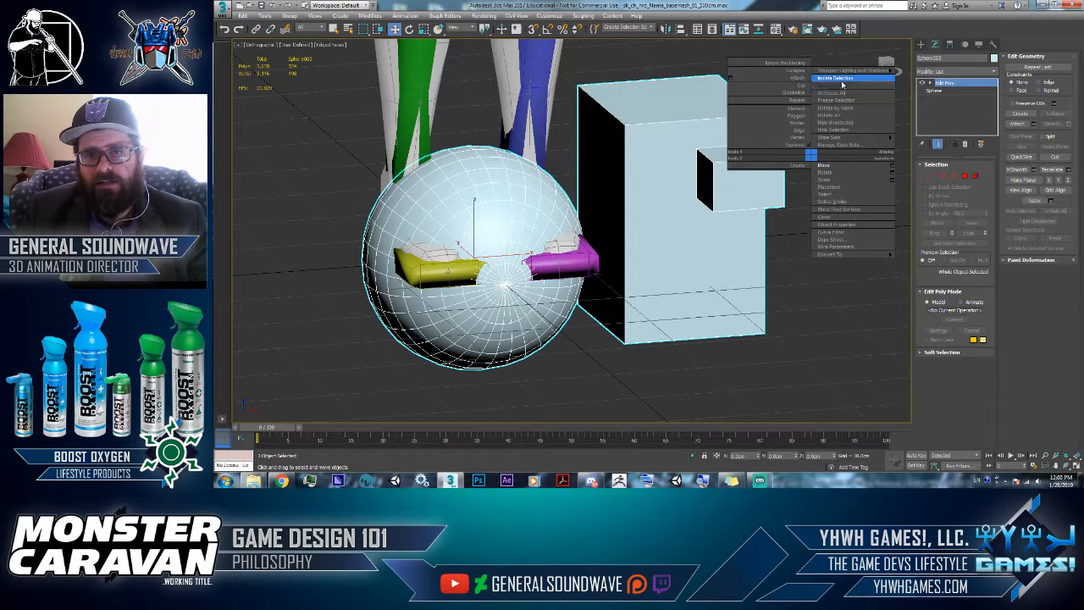
left_click(840, 79)
middle_click_drag(677, 235, 672, 257)
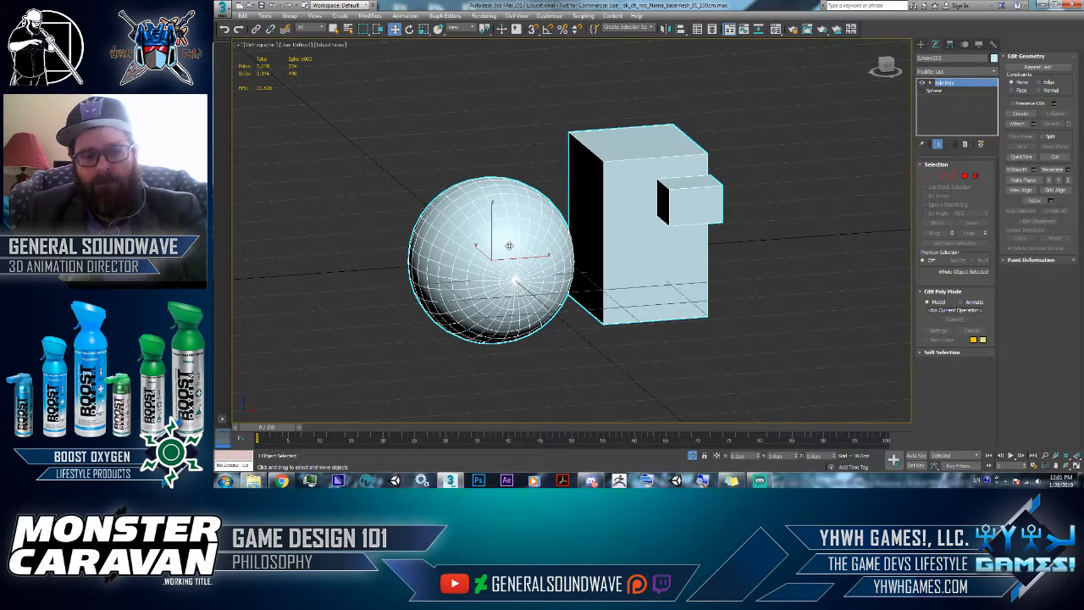
- Show the full-size move gizmo and shift the combined object freely away from the origin along X and Z
key("ctrl+shift+x")
left_click_drag(511, 243, 556, 232)
left_click_drag(561, 169, 496, 193)
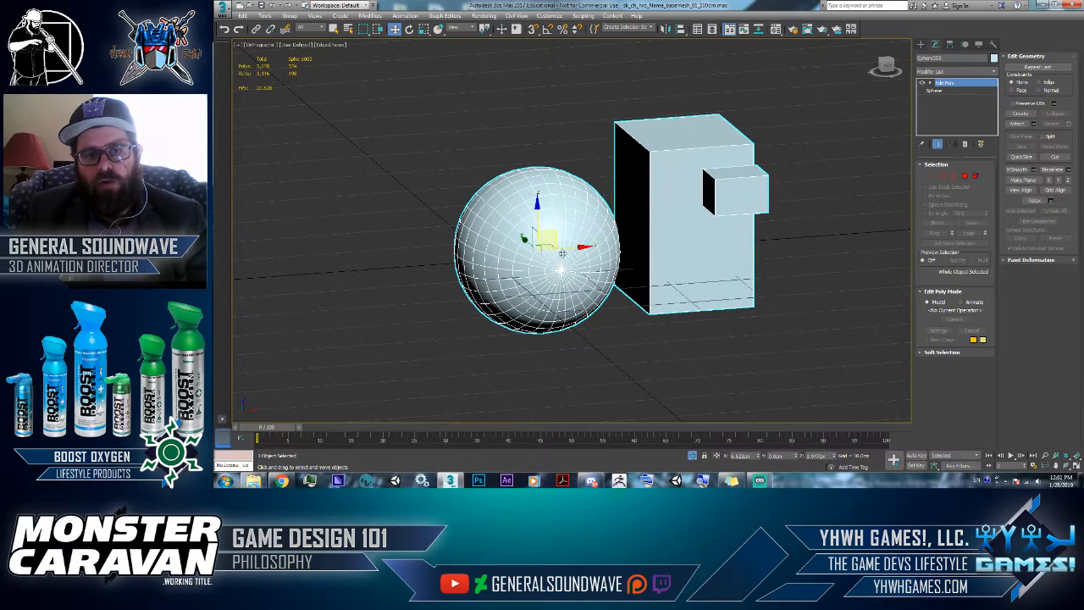
left_click_drag(553, 238, 508, 194)
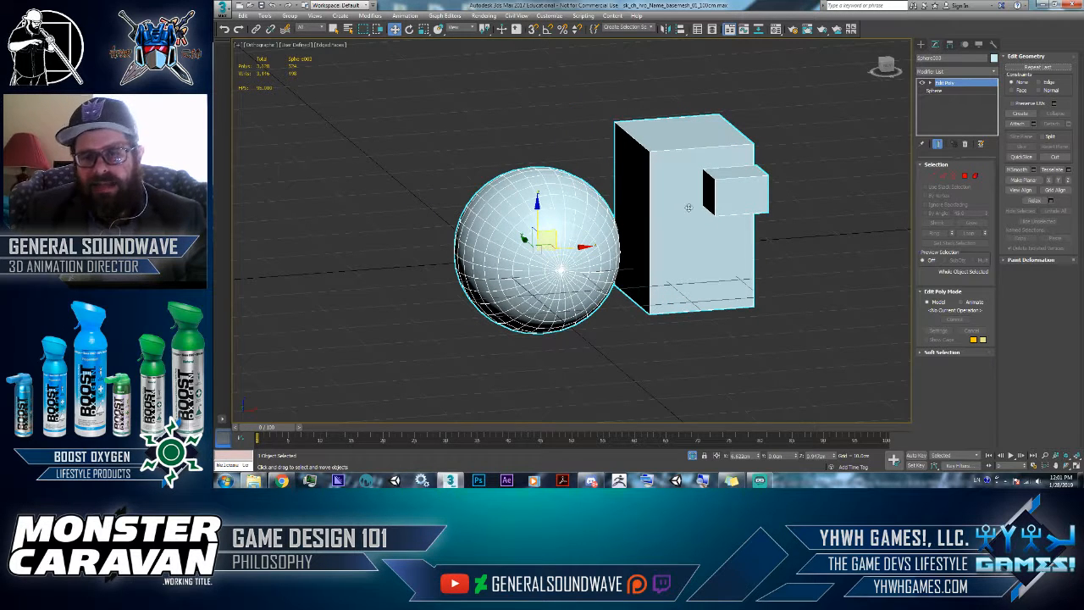
- Reset the combined object's absolute world X and Z positions to 0 cm
right_click(395, 29)
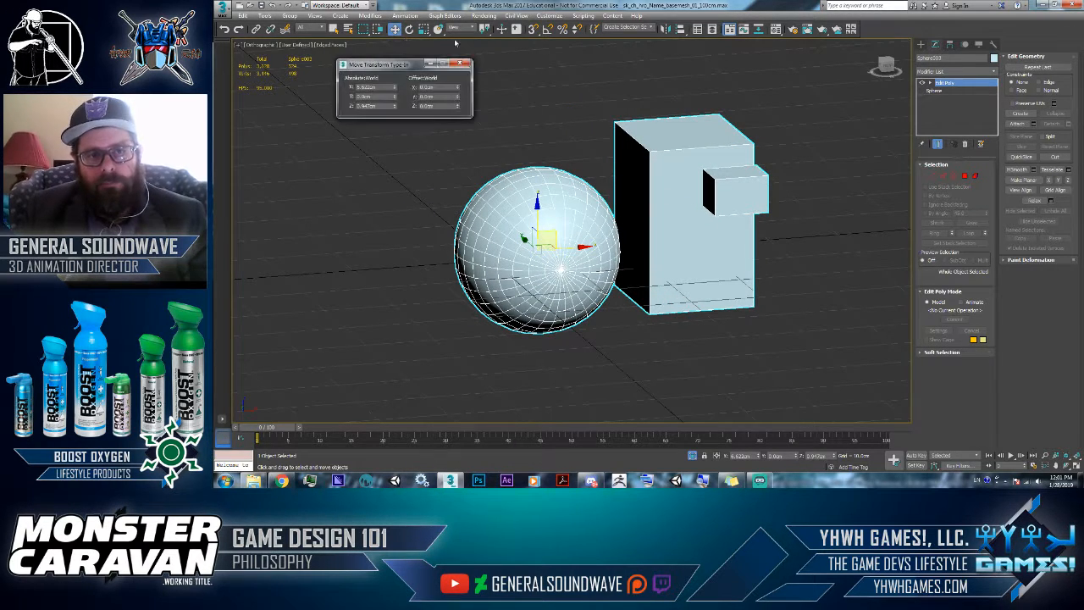
right_click(394, 88)
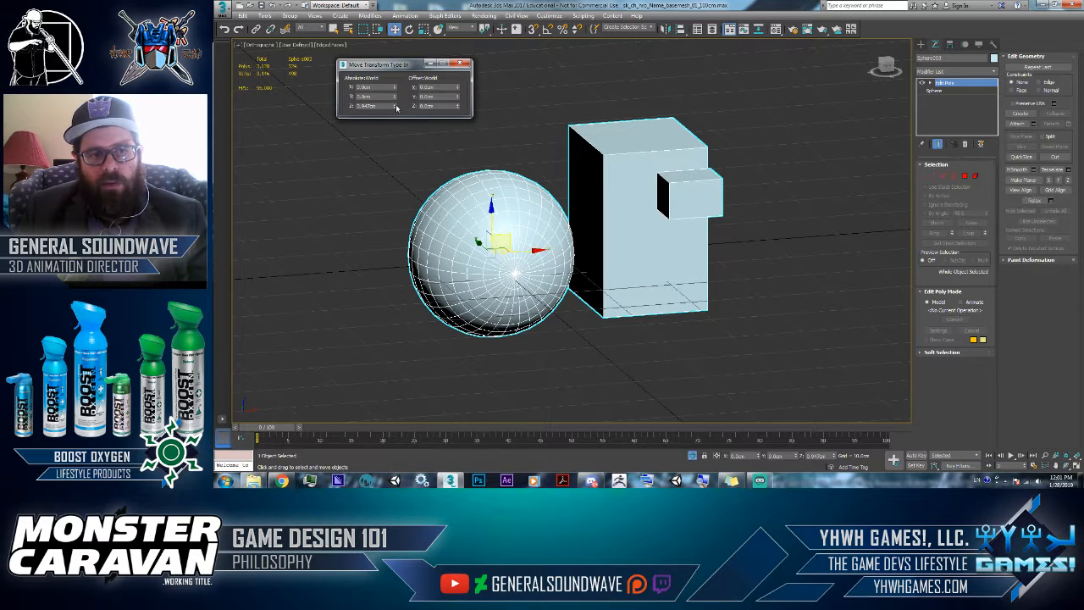
right_click(395, 105)
- Select the sphere, large box and small box as separate elements to examine how they remain distinct within the object
key("4")
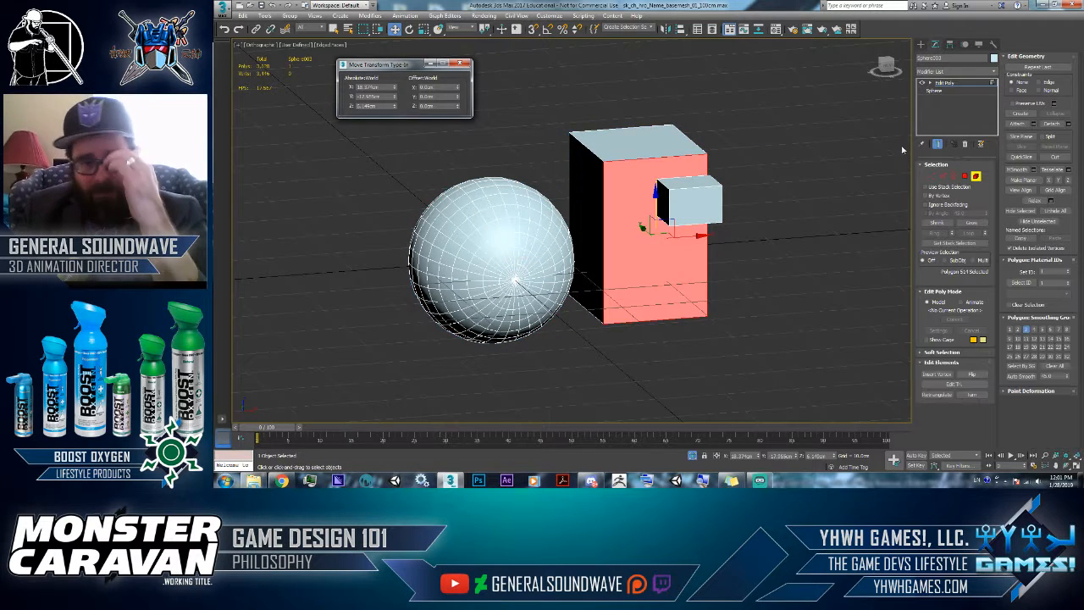
left_click(710, 190)
left_click(471, 223)
left_click(614, 201)
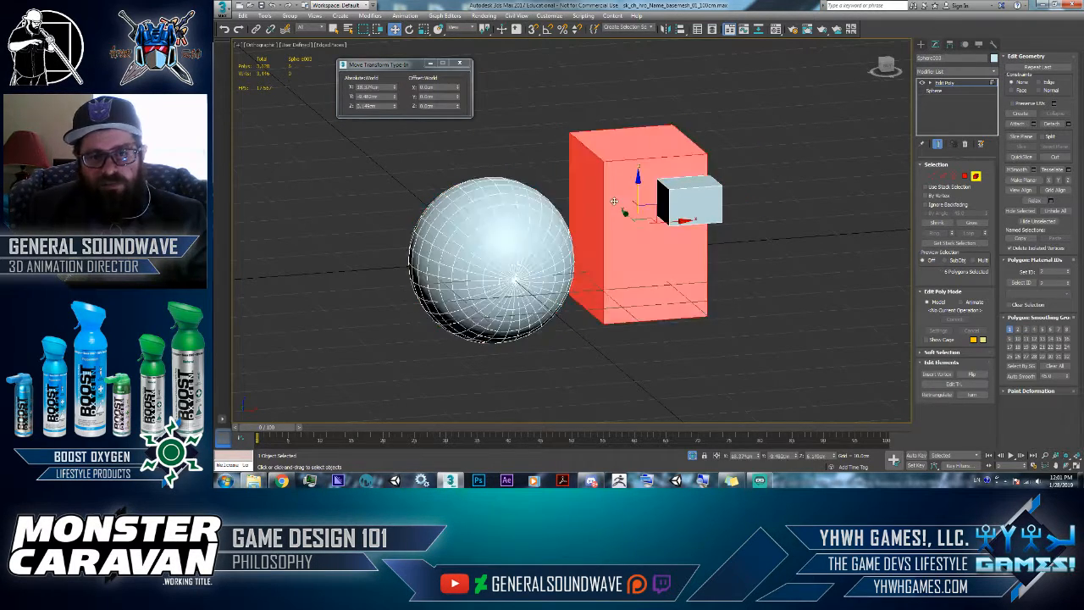
left_click(670, 192)
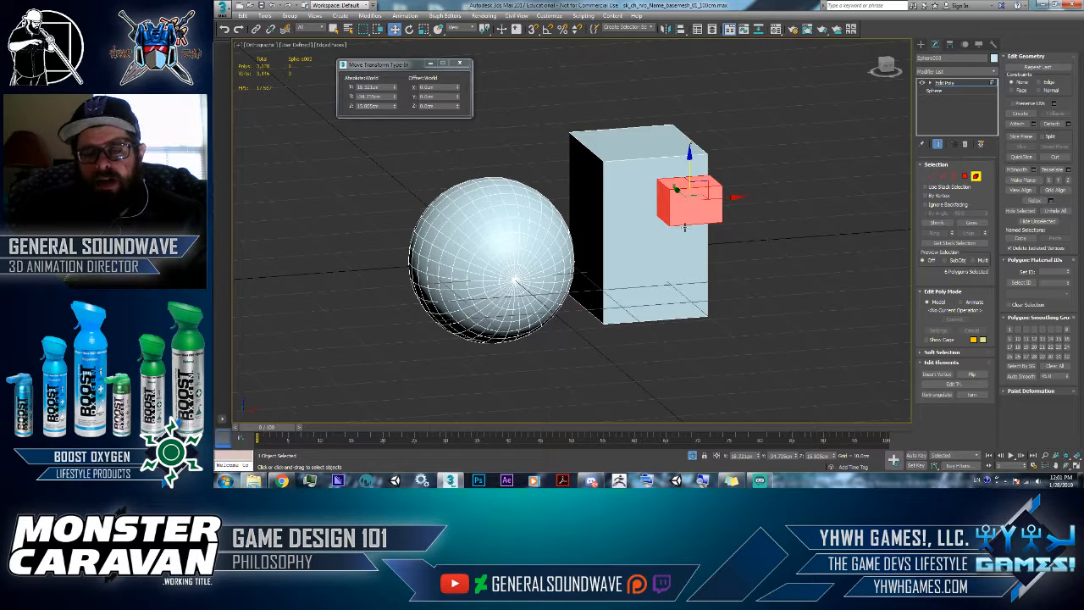
left_click(634, 171)
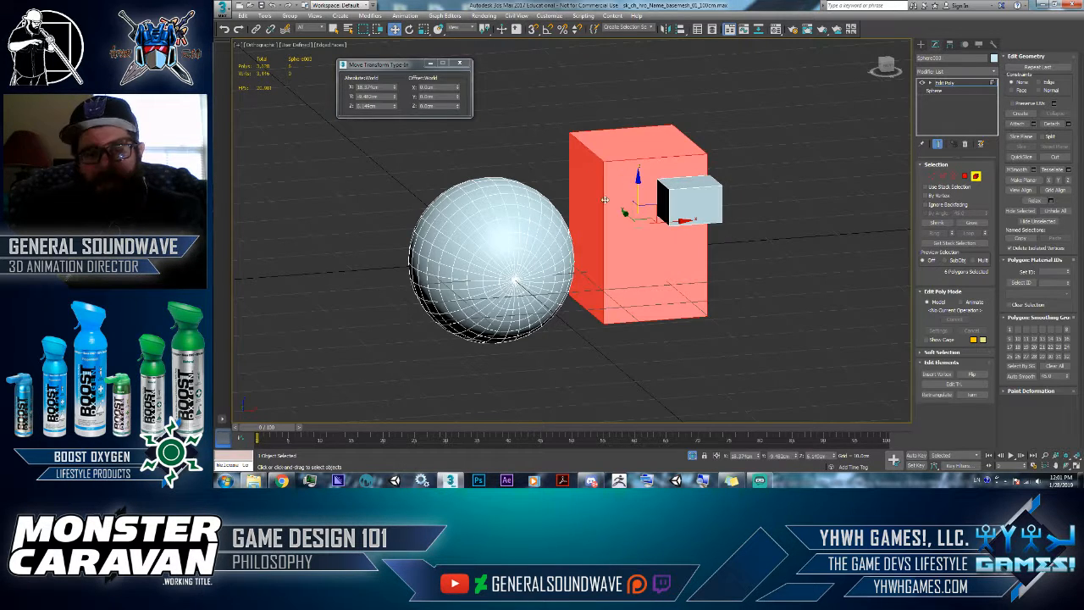
middle_click_drag(605, 200, 779, 191, "alt")
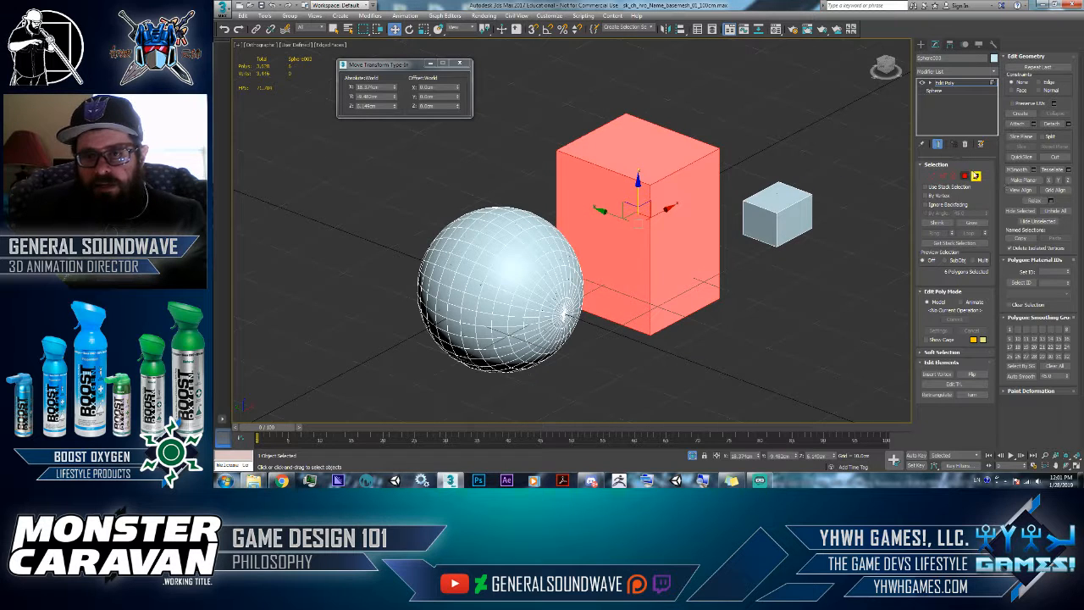
left_click(976, 175)
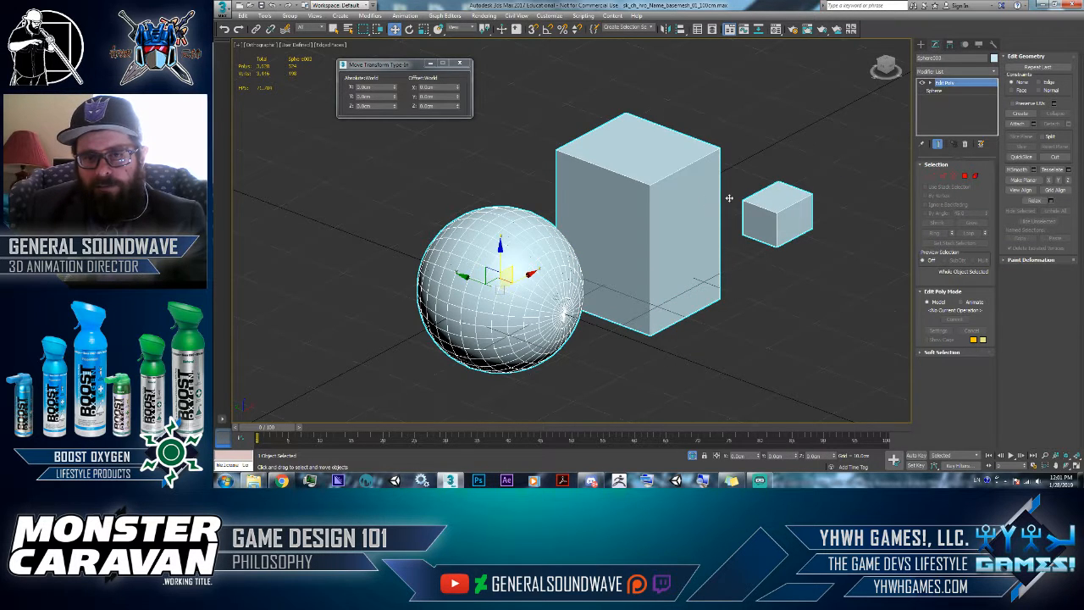
- Delete the two facing polygons between the large box and the small box
left_click(966, 176)
left_click(692, 201)
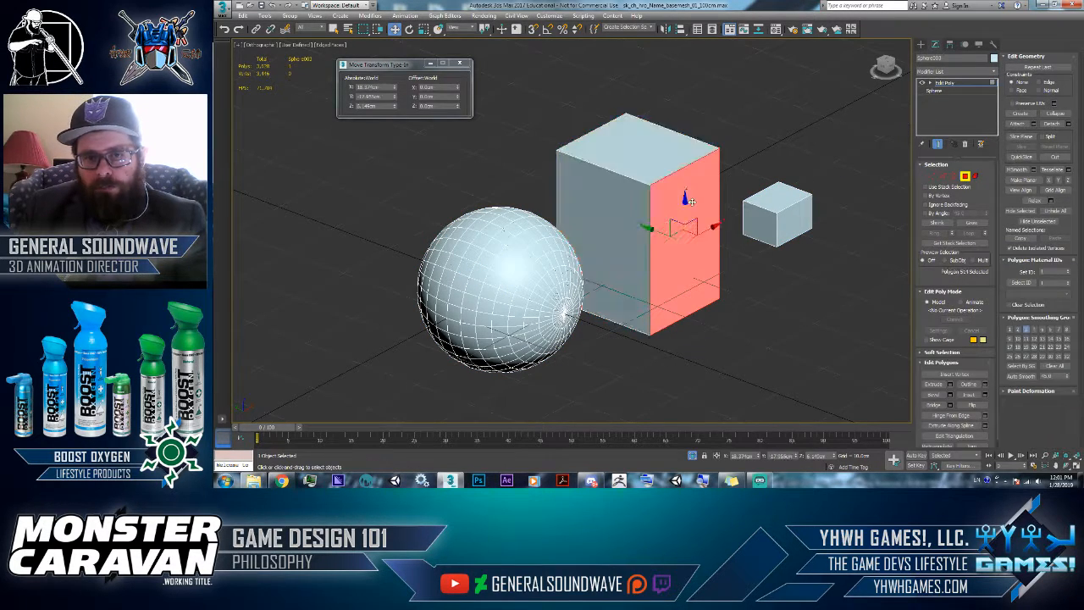
middle_click_drag(691, 202, 772, 194, "alt")
left_click(754, 159, "ctrl")
middle_click_drag(850, 172, 780, 180, "alt")
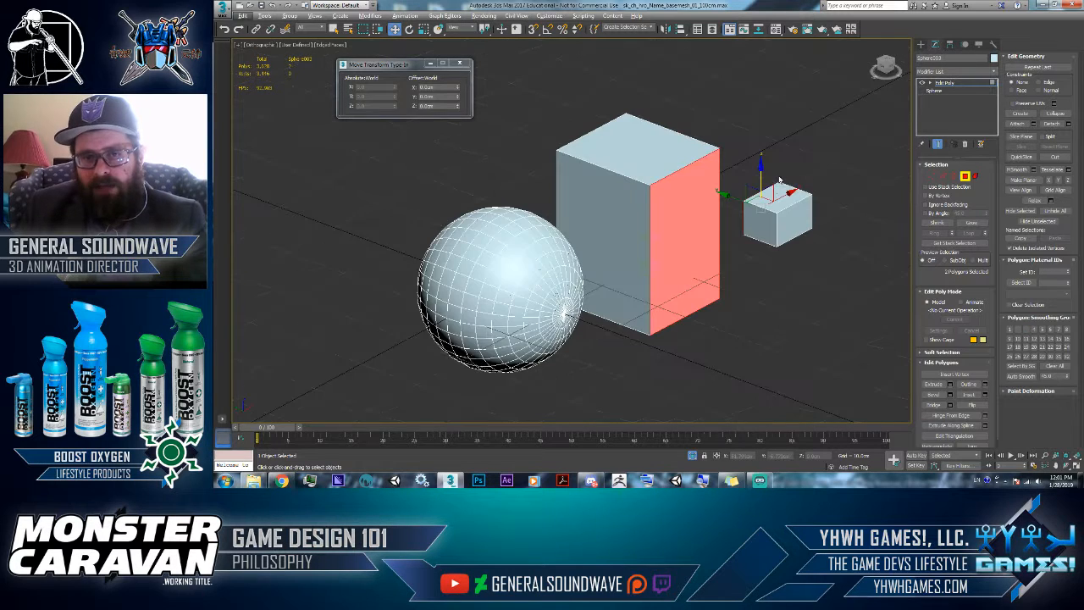
key("Delete")
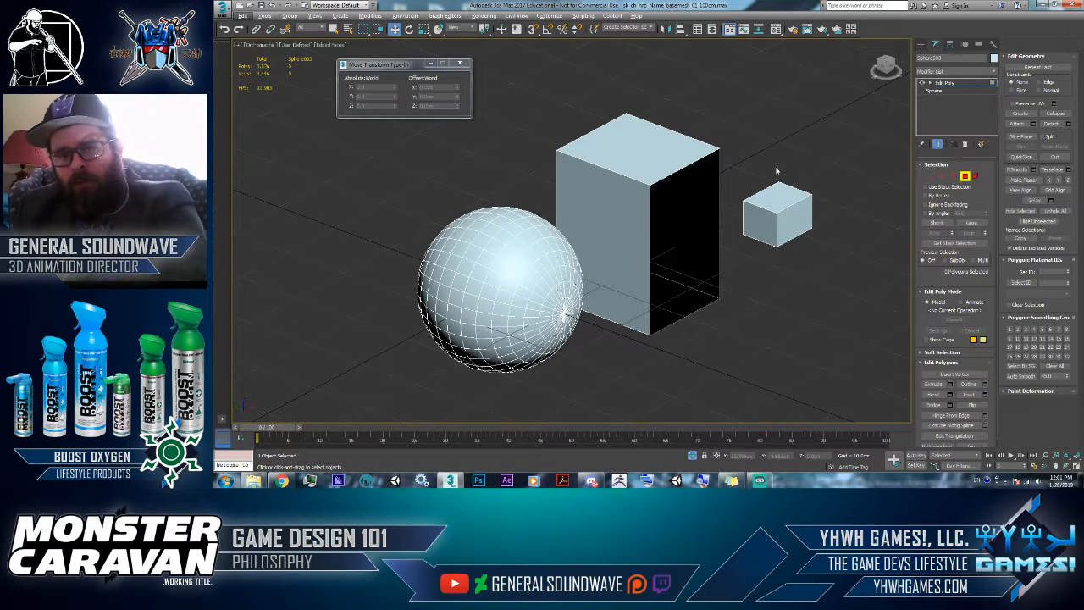
- Bridge the top edges of the open sides of the large box and the small box
mouse_move(707, 205)
middle_mouse_down("alt")
mouse_move(678, 203)
mouse_move(774, 198)
mouse_move(712, 215)
middle_mouse_up("alt")
left_click(965, 176)
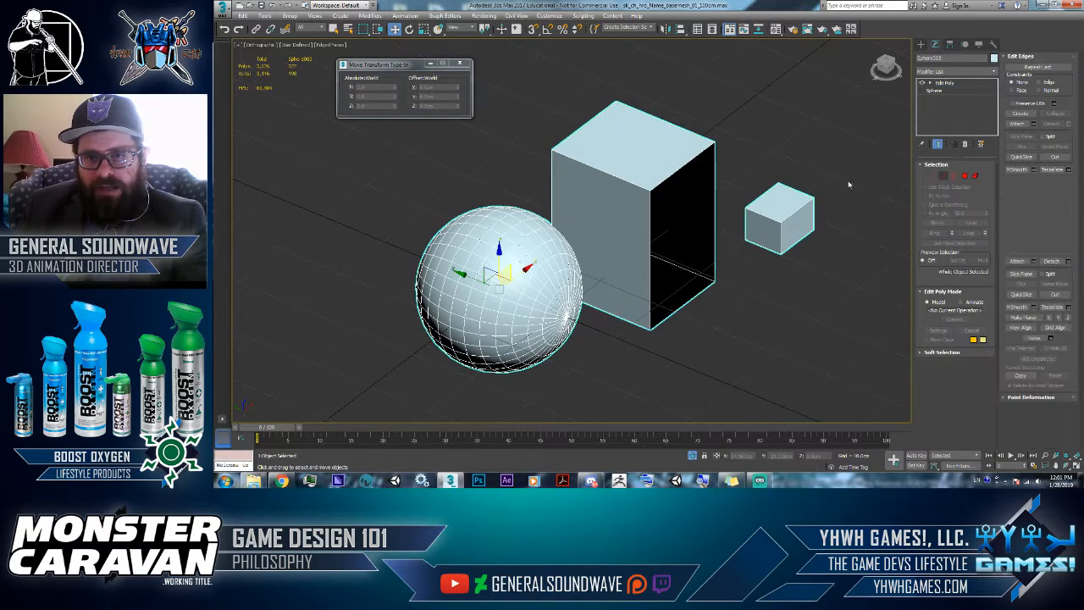
key("2")
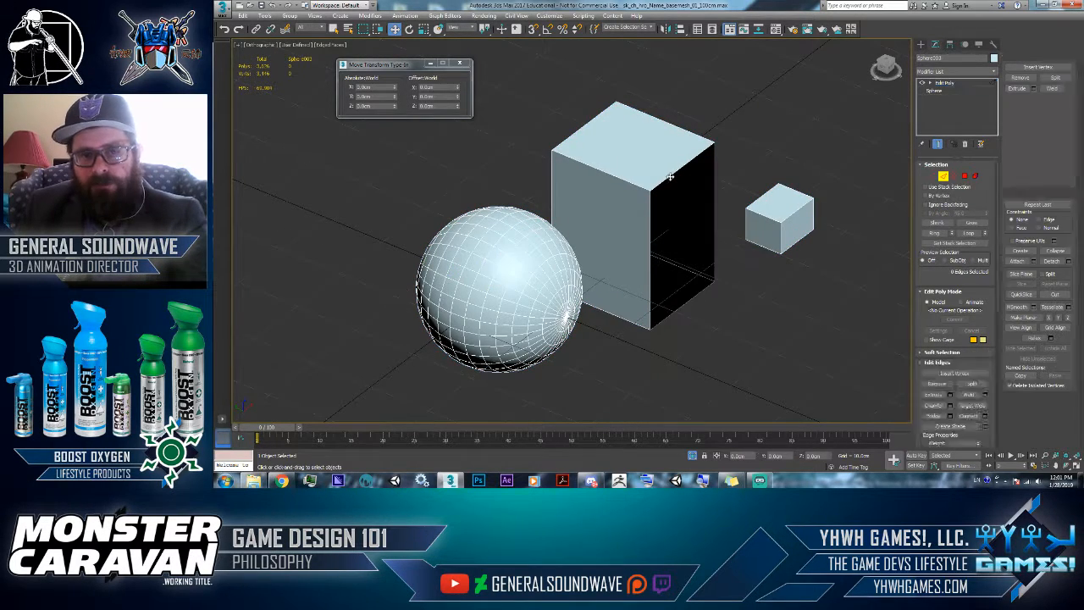
left_click(671, 176)
middle_click_drag(671, 176, 752, 174, "alt")
left_click(774, 145, "ctrl")
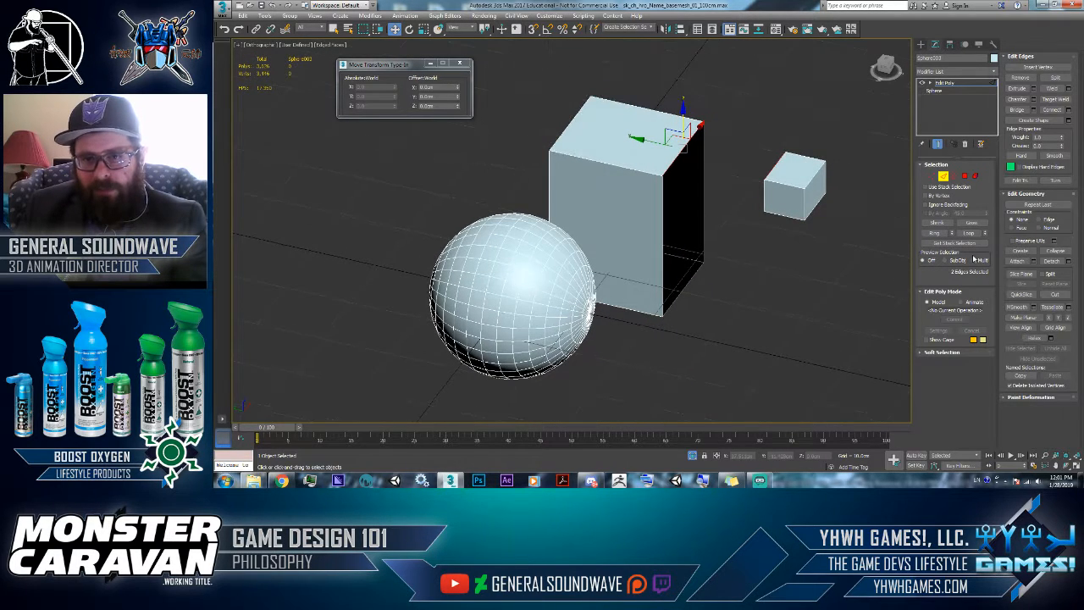
left_click(1016, 109)
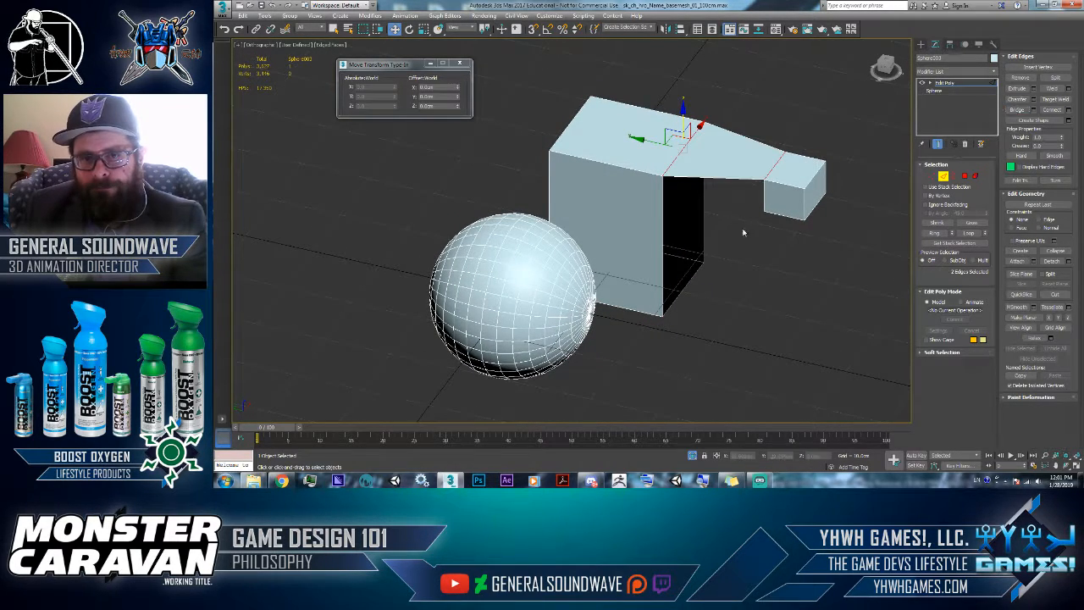
- Bridge the far vertical edges of the two boxes' open sides
middle_click_drag(694, 280, 767, 169, "alt")
left_click(709, 211)
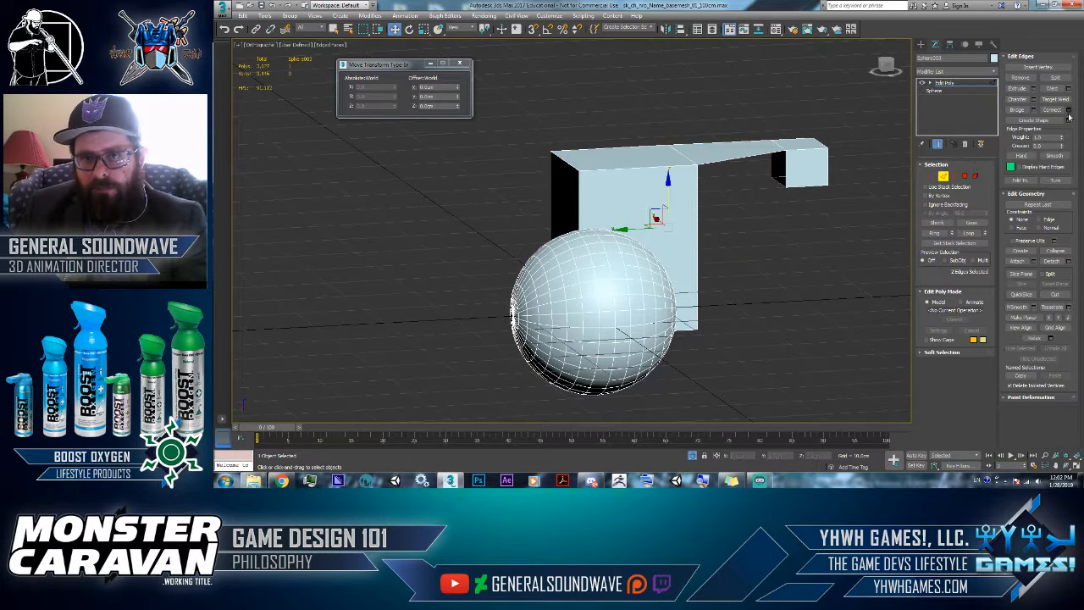
left_click(1017, 111)
- Bridge the near vertical edges of the large box's and small box's open sides
left_click(790, 177)
left_click(783, 165)
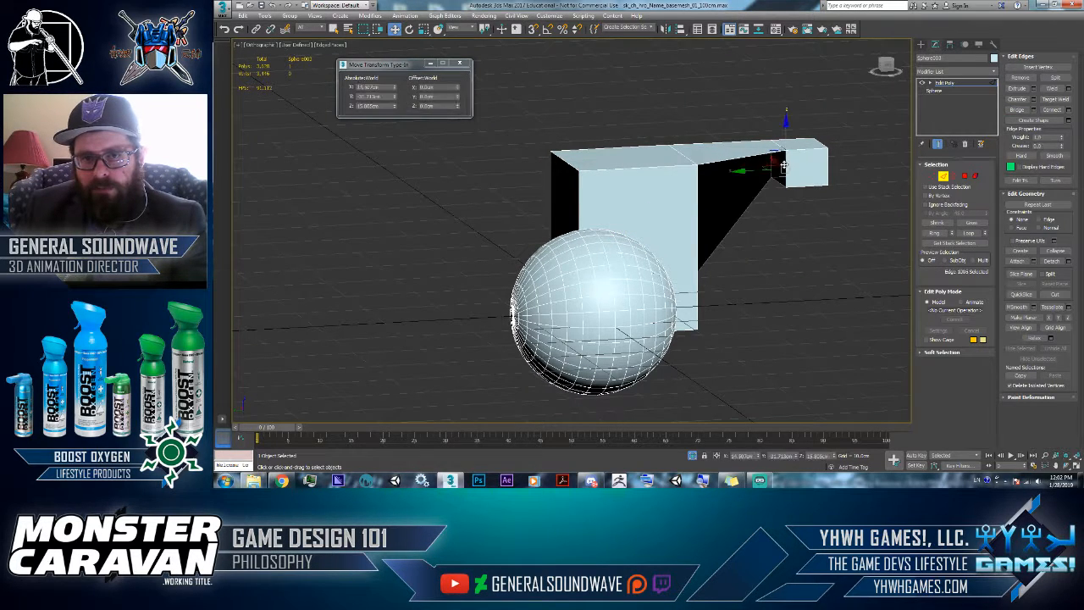
left_click(694, 204, "ctrl")
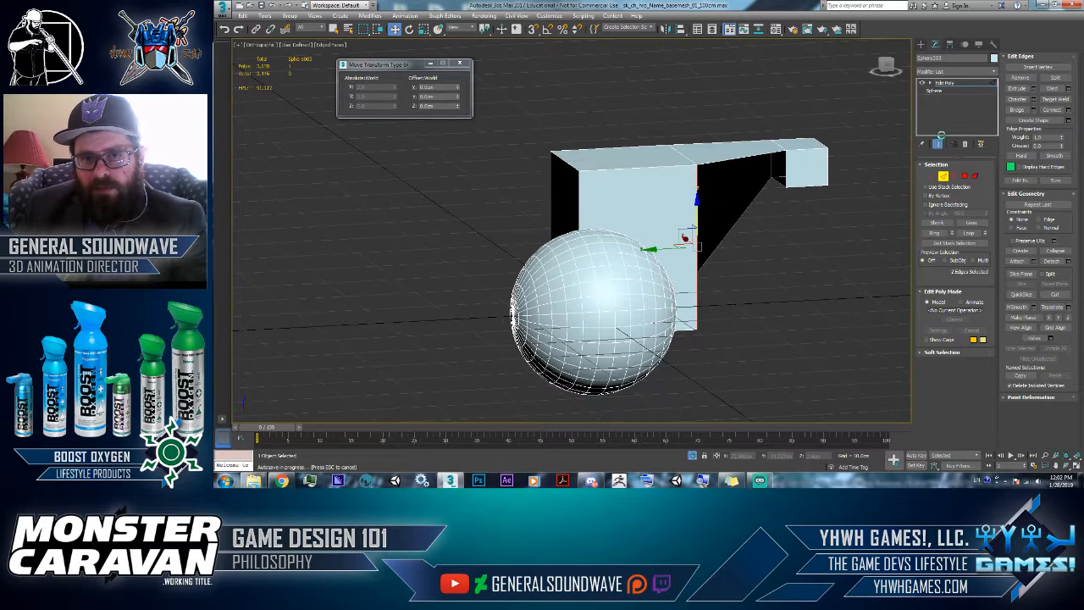
left_click(1020, 110)
middle_click_drag(818, 205, 783, 165, "alt")
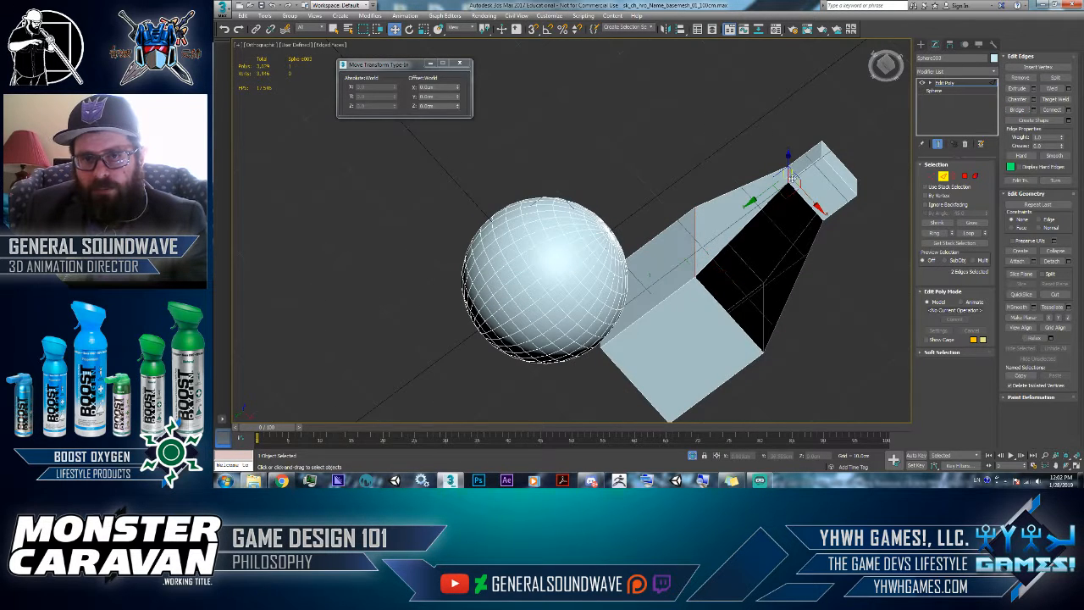
- Bridge the bottom edges of the two boxes' open sides to close the connection between them
left_click(797, 191)
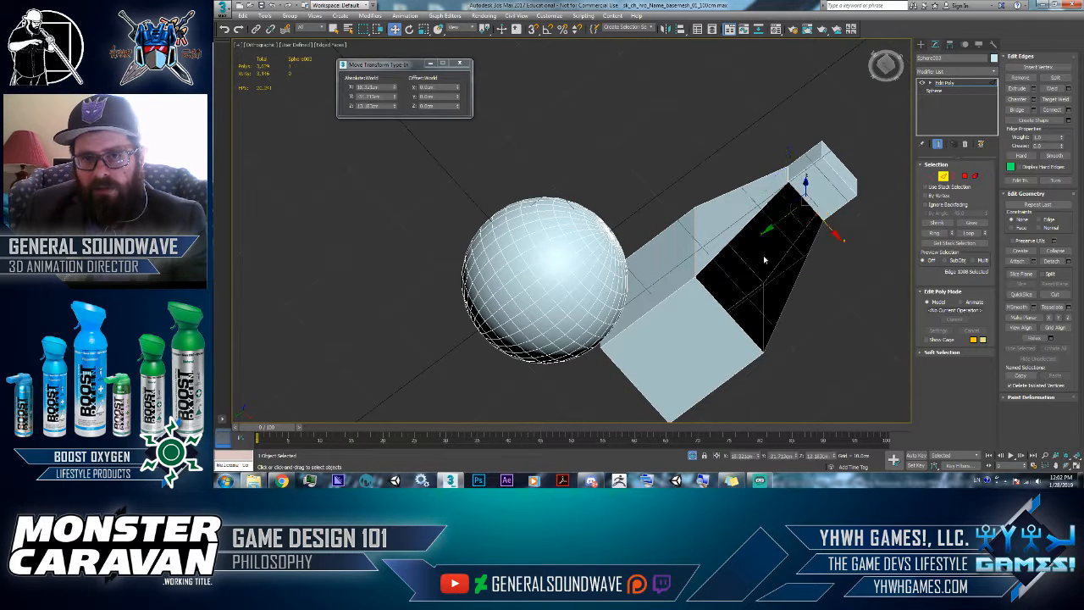
left_click(716, 300, "ctrl")
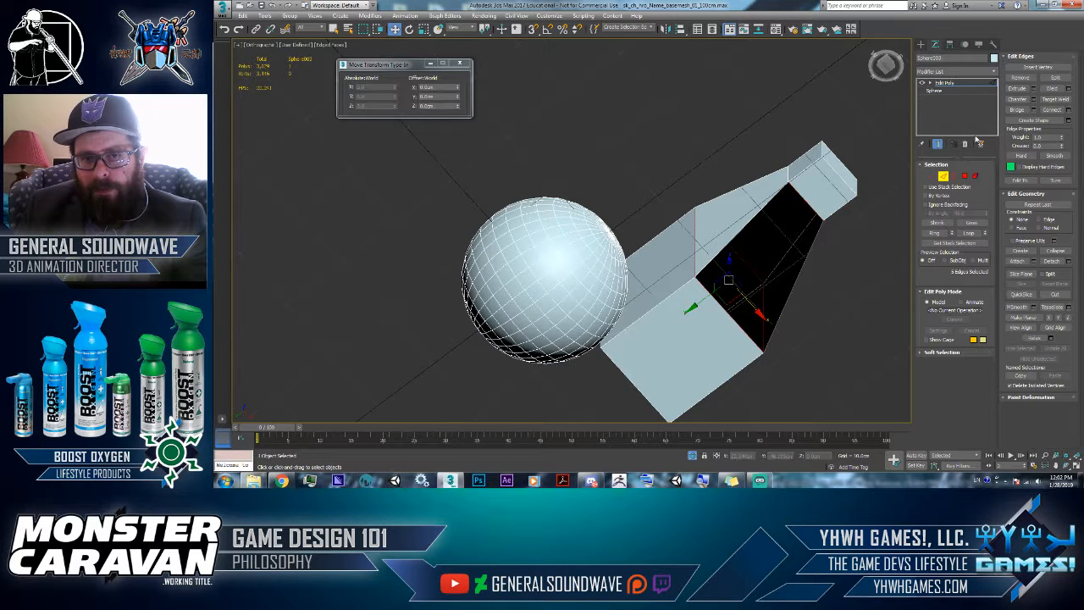
left_click(1019, 110)
middle_click_drag(754, 199, 797, 274, "alt")
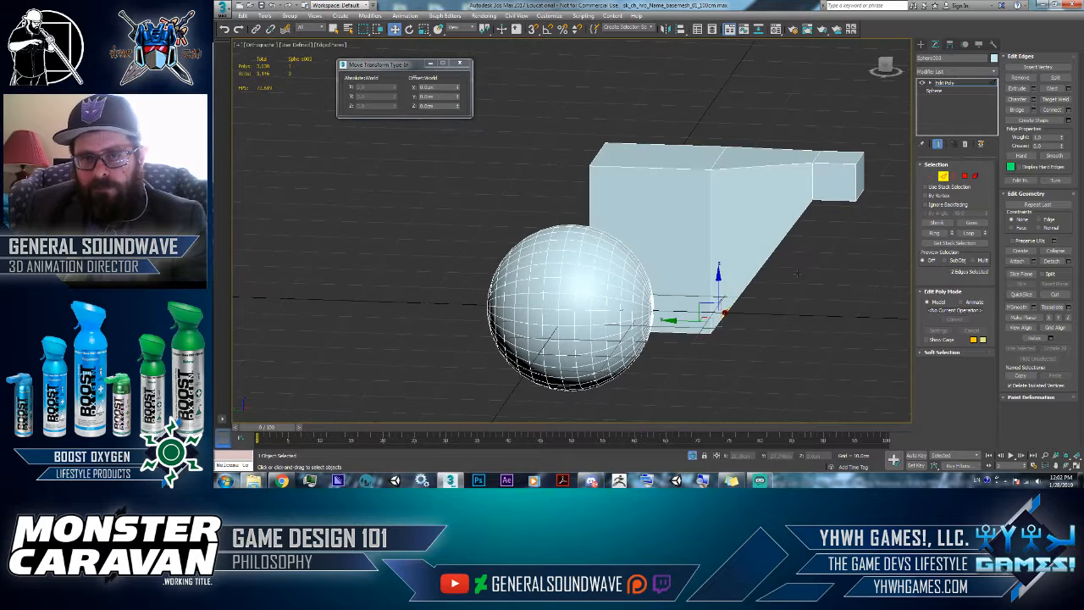
- Select the four connecting edges between the large box and the small box and delete them to remove the bridge
left_click(784, 87)
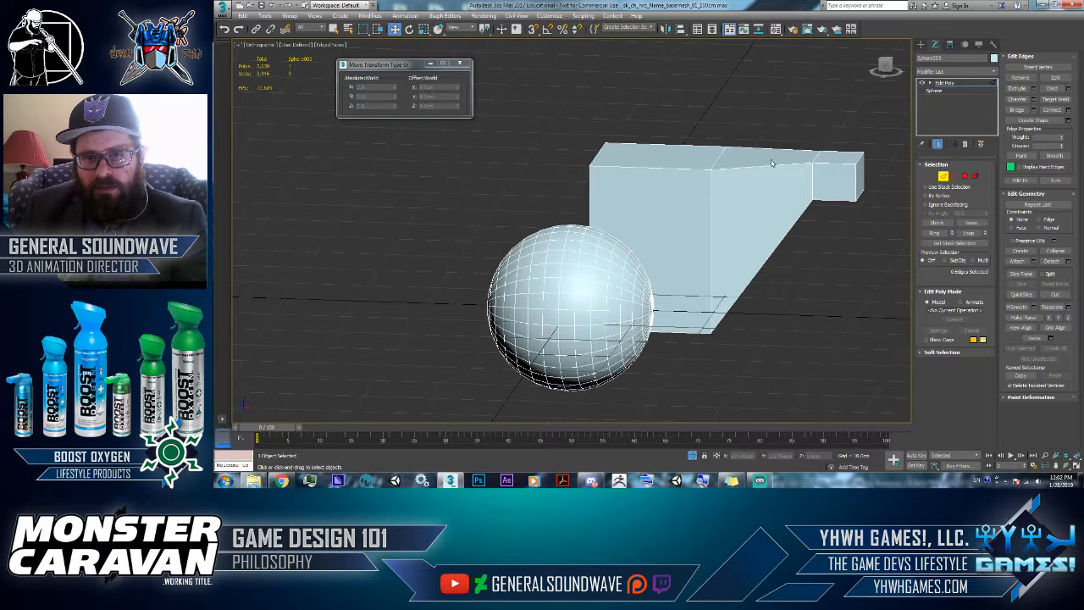
scroll(754, 128, "up", 2)
middle_click_drag(753, 128, 821, 164, "alt")
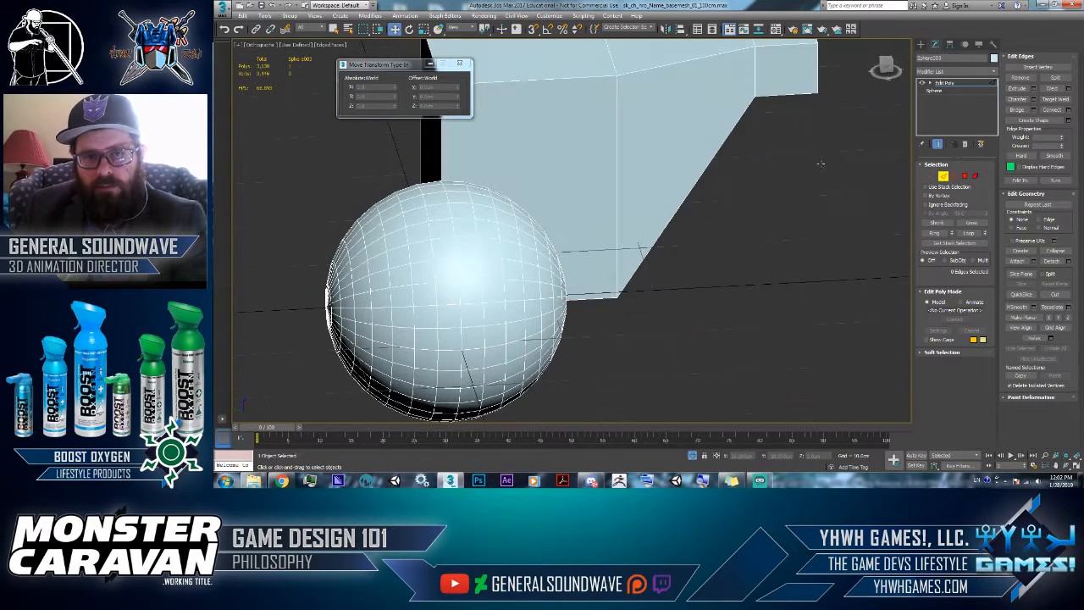
left_click(727, 139)
scroll(727, 140, "down", 4)
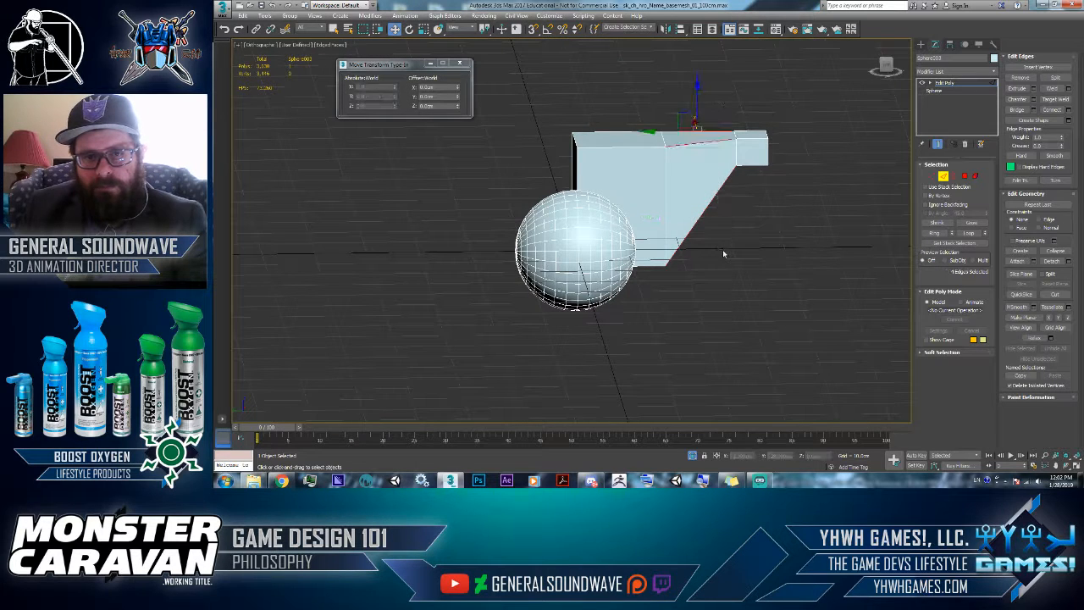
key("Delete")
- Select the open borders of the large box and the small box, and bridge them all at once at edge level
left_click(954, 177)
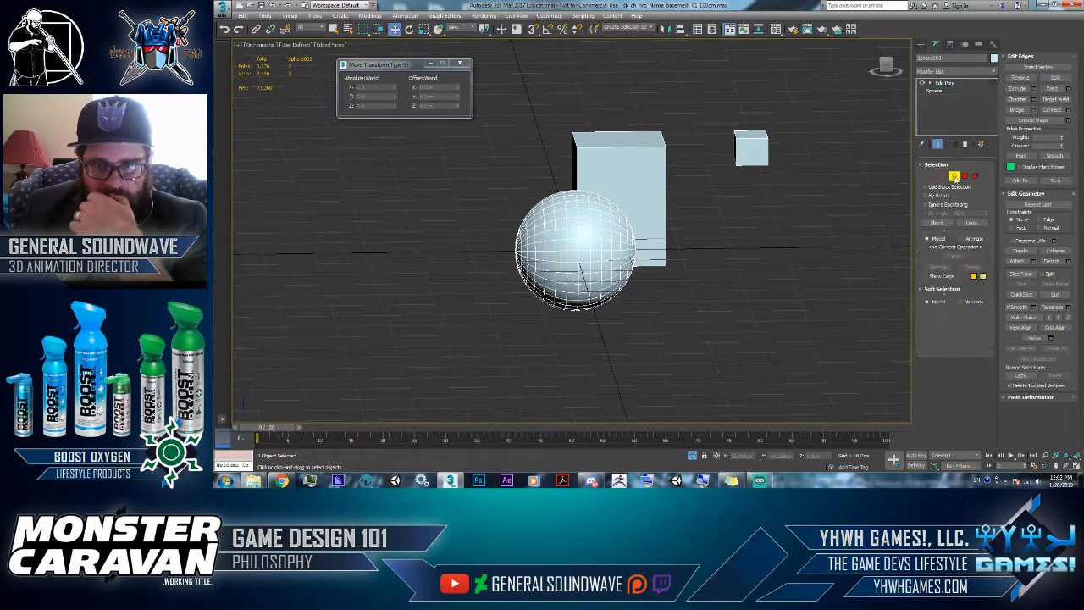
middle_click_drag(711, 210, 665, 215, "alt")
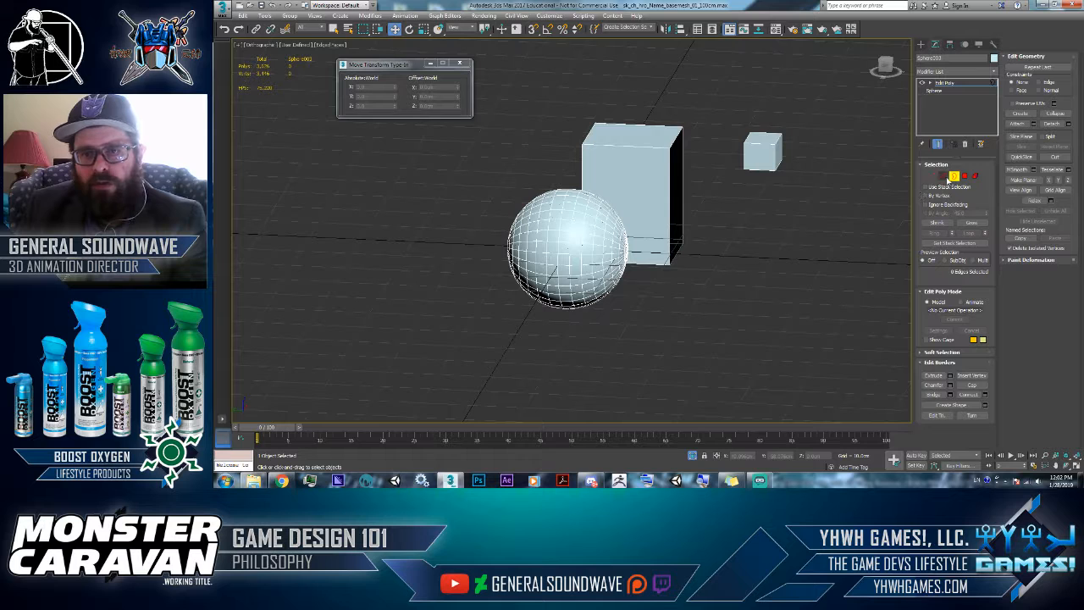
left_click(673, 169)
middle_click_drag(673, 170, 723, 154, "alt")
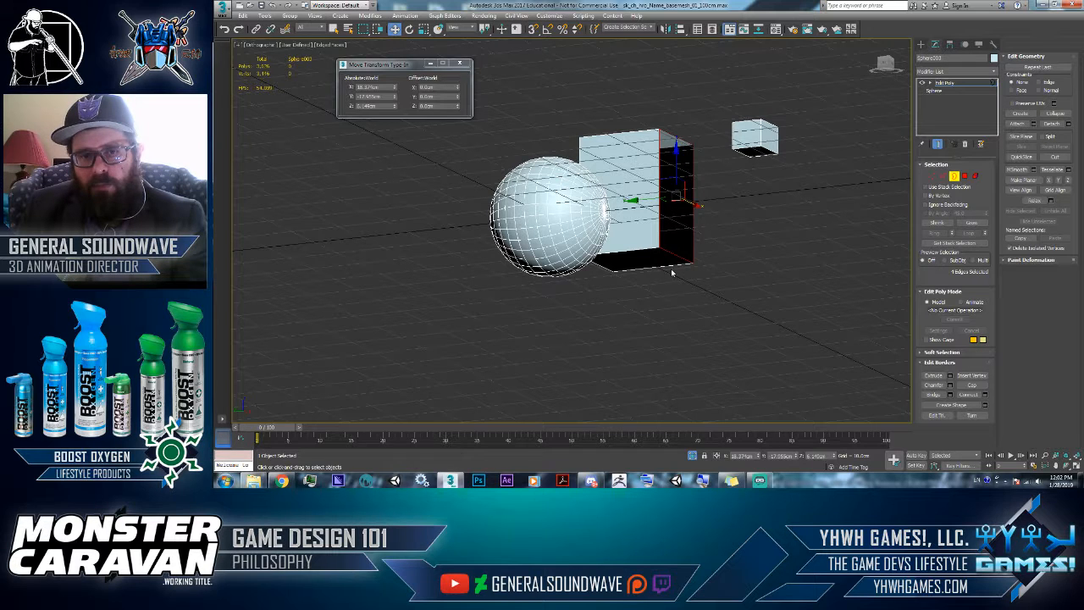
mouse_move(692, 153)
middle_mouse_down("alt")
mouse_move(739, 175)
mouse_move(725, 154)
mouse_move(700, 165)
middle_mouse_up("alt")
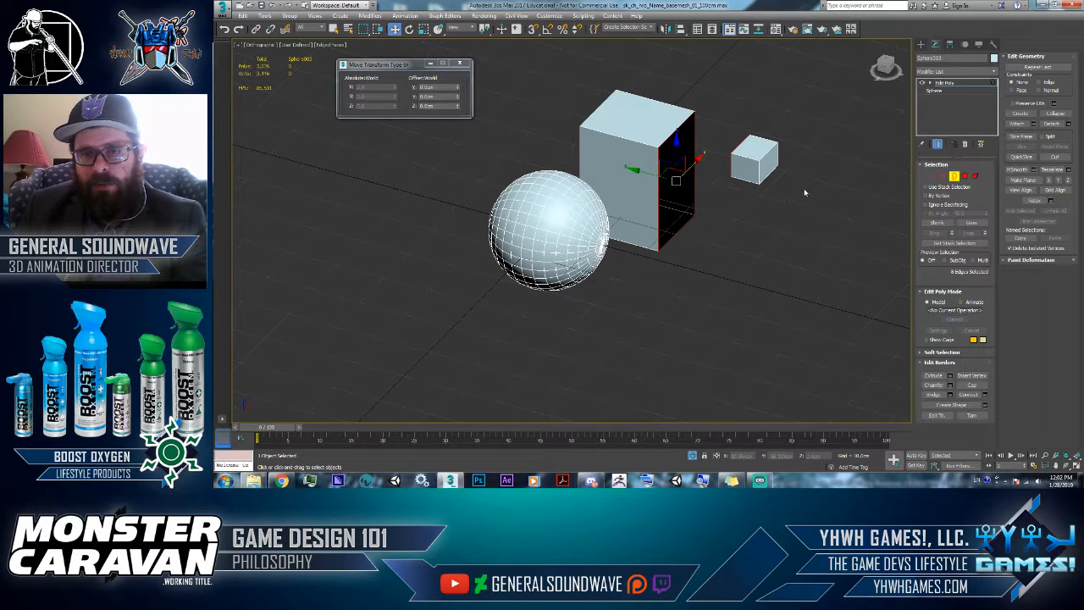
right_click(796, 153)
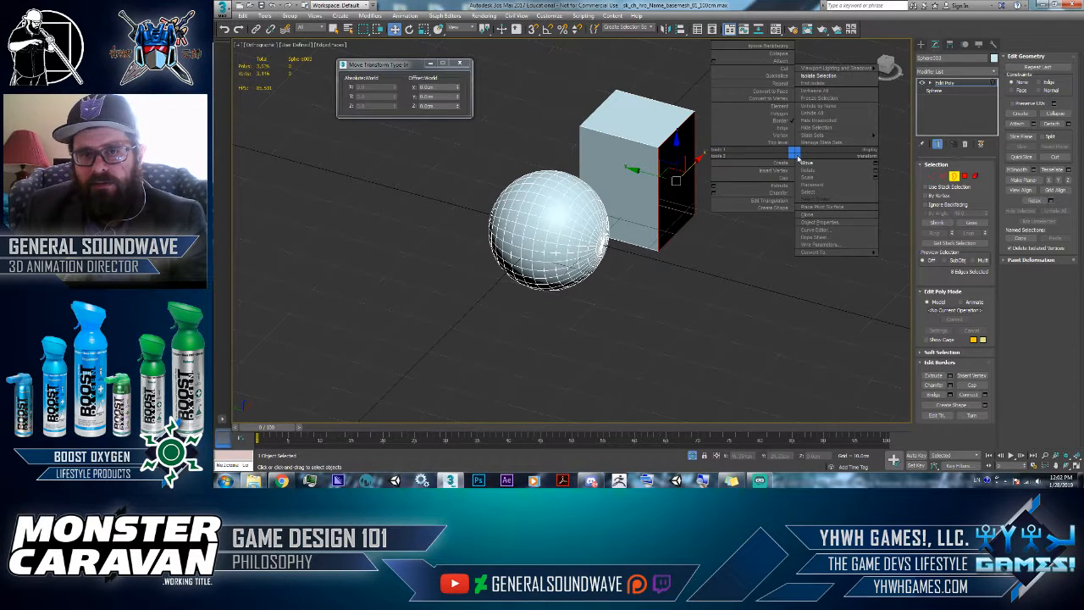
left_click(687, 342)
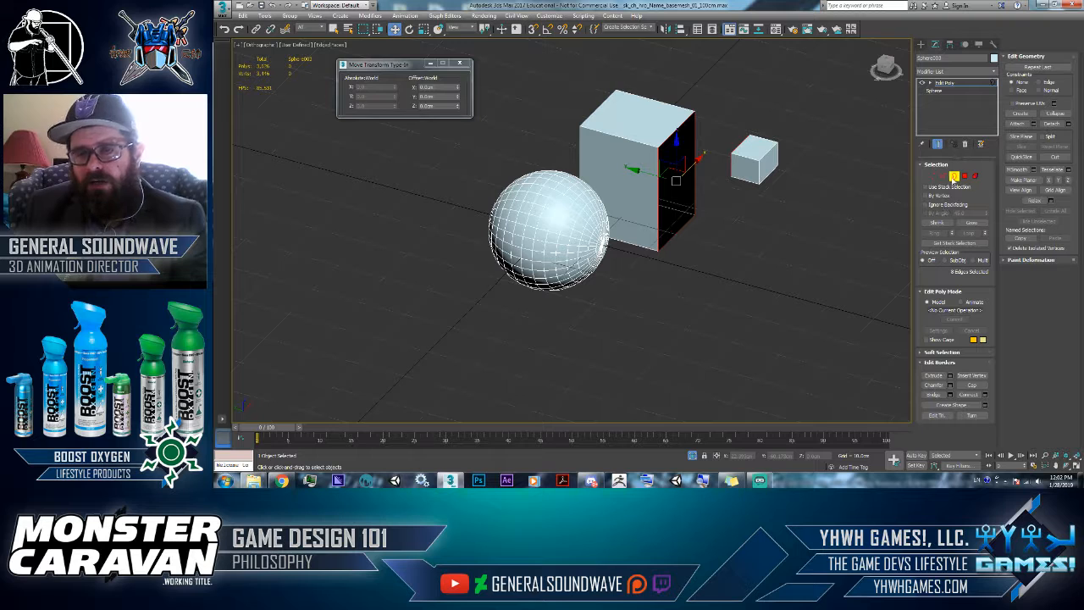
left_click(943, 176)
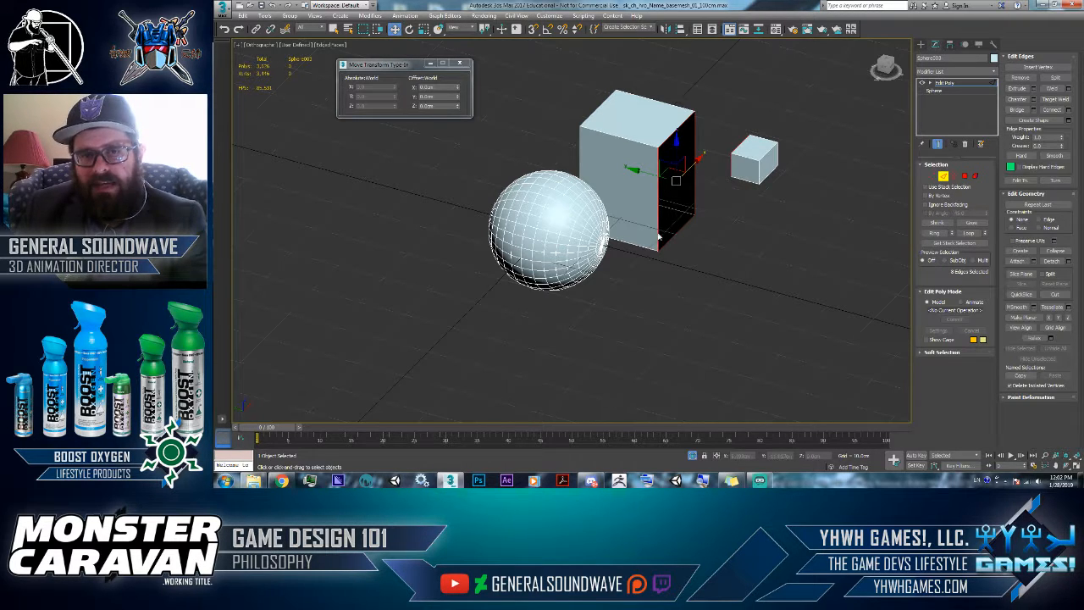
left_click(1017, 110)
middle_click_drag(747, 151, 716, 300)
scroll(731, 240, "up", 4)
- Select the small box's polygons and try to rotate them about the Y axis to untwist the bridge
left_click(965, 175)
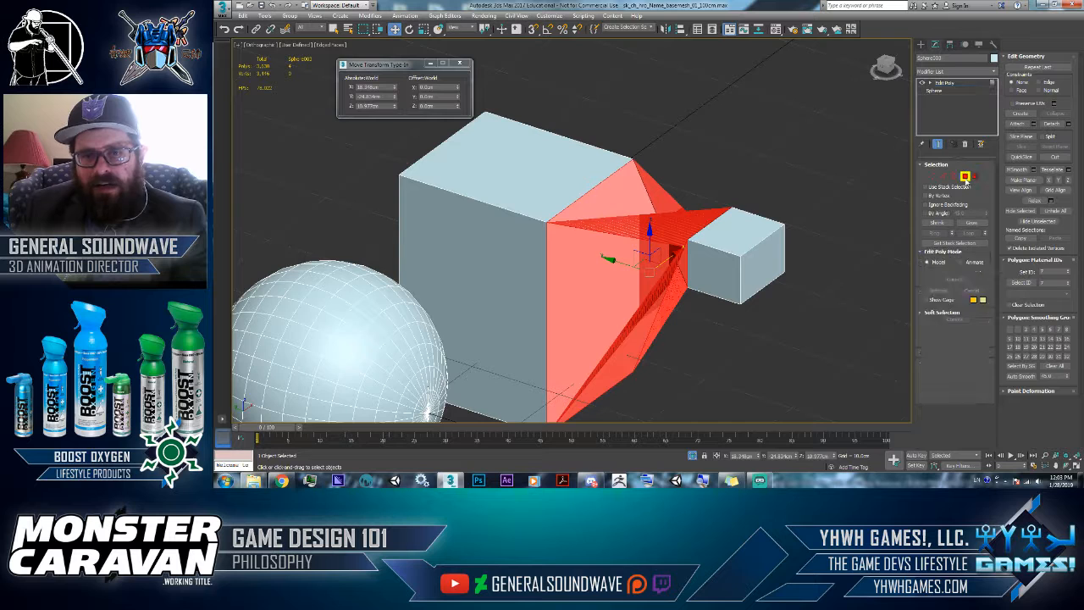
left_click(774, 279)
middle_click_drag(774, 280, 798, 327, "alt")
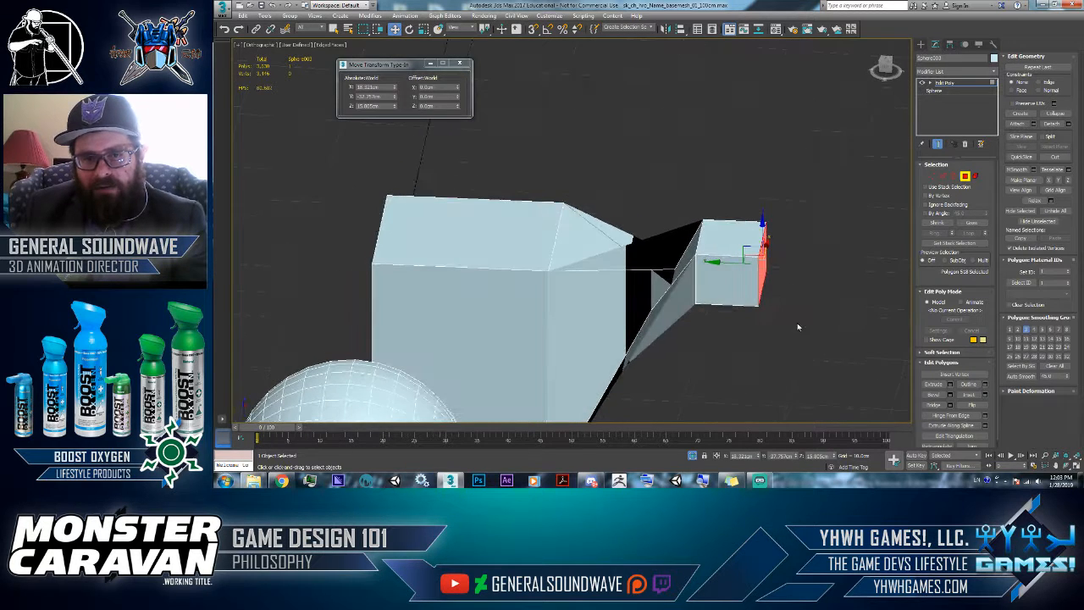
left_click_drag(741, 197, 796, 354)
right_click(779, 232)
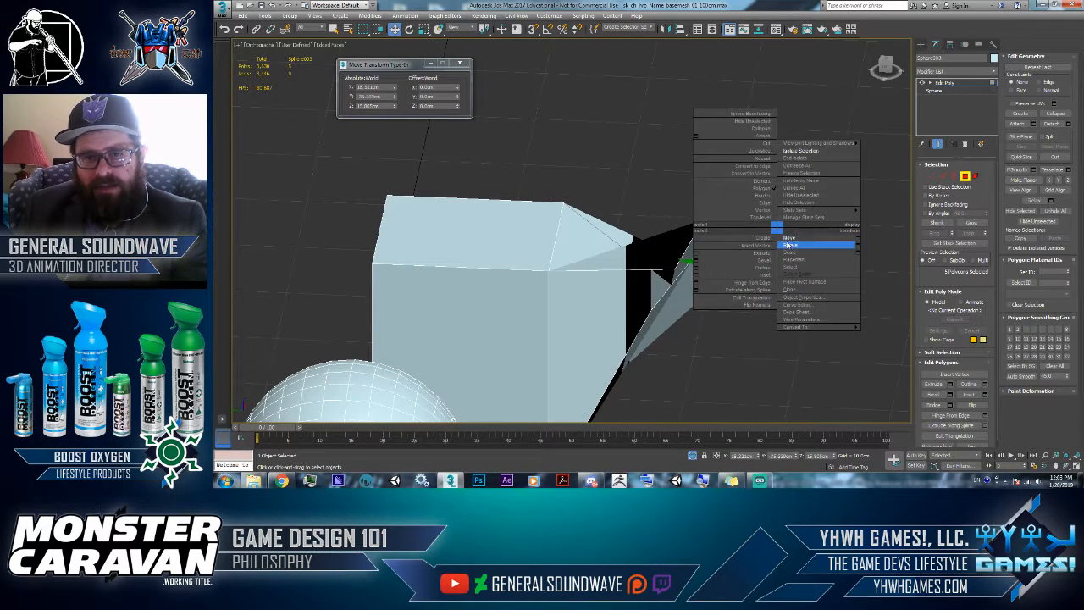
left_click(783, 248)
left_click_drag(783, 248, 770, 408)
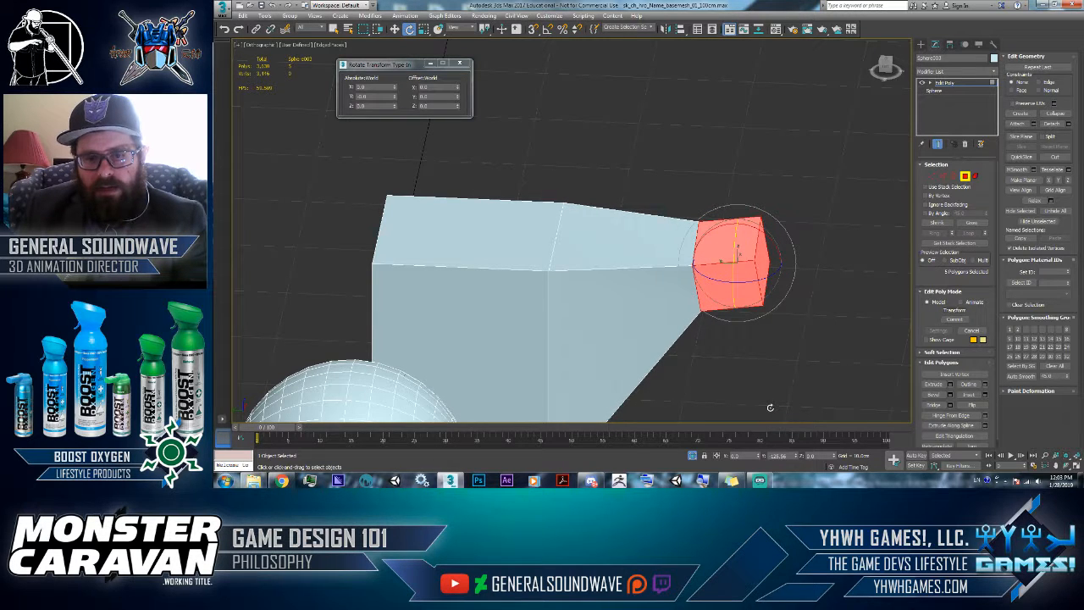
- Undo the rotation of the small box's polygons
key("ctrl+y")
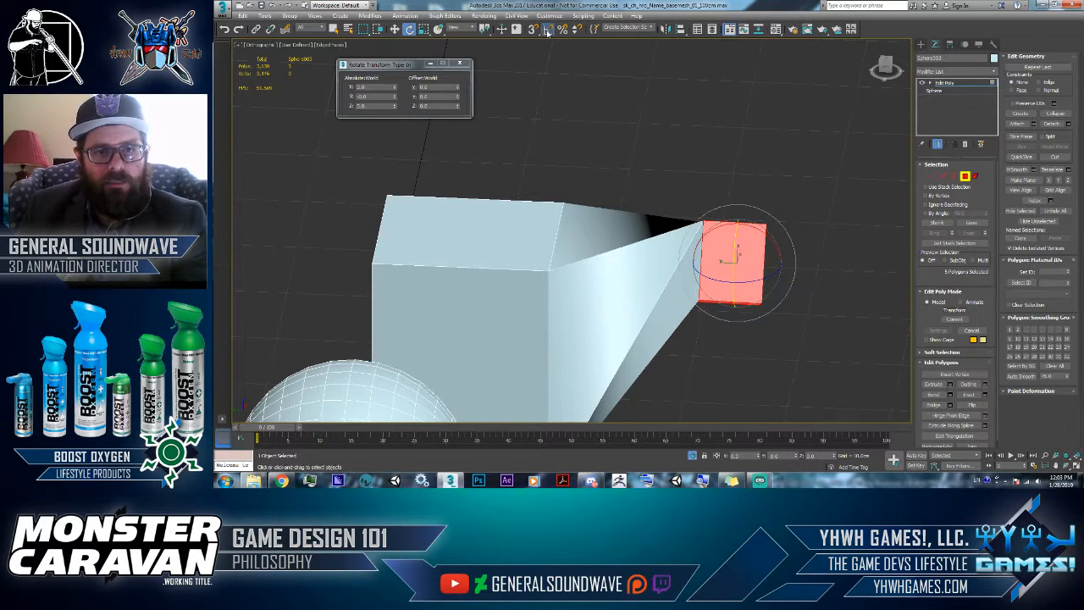
key("ctrl+z")
key("ctrl+z")
left_click(739, 334)
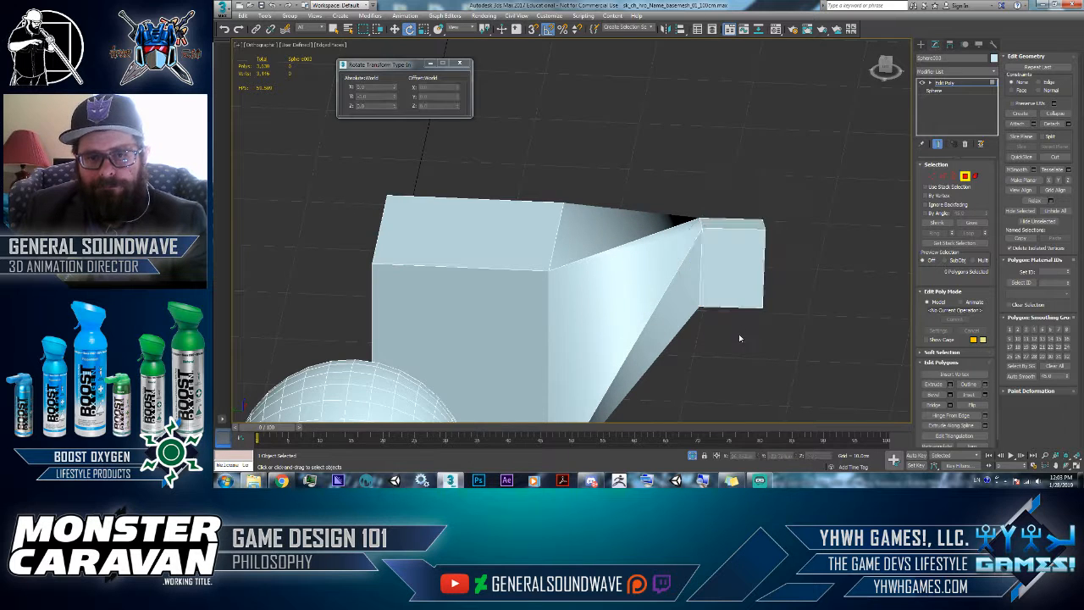
key("ctrl+z")
key("ctrl+z")
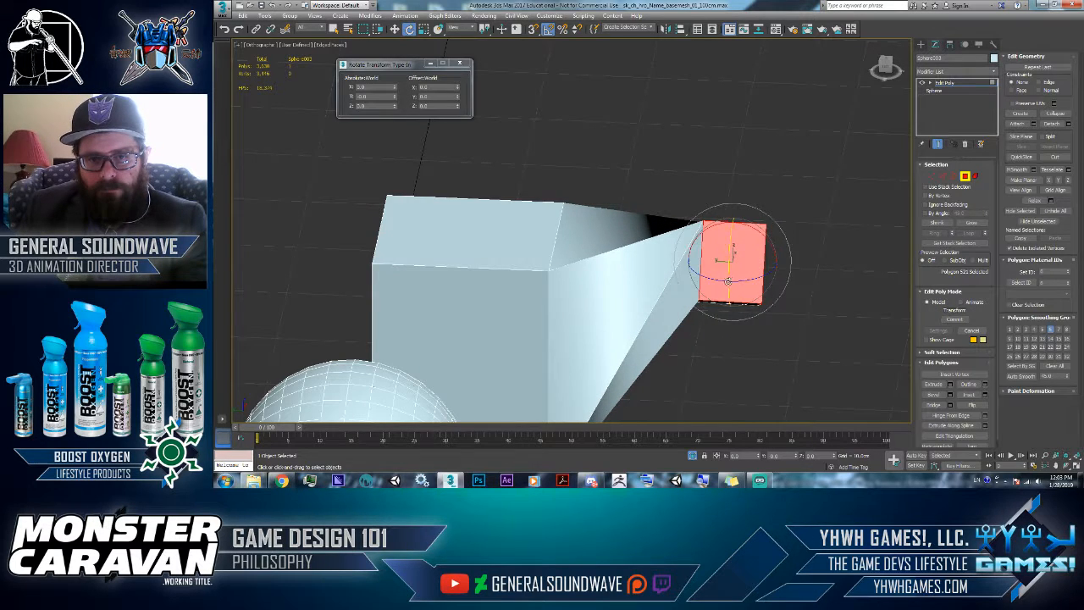
- Try again to untwist the bridge by rotating the small box's polygons from angled views, and undo the rotation
left_click_drag(730, 245, 733, 367)
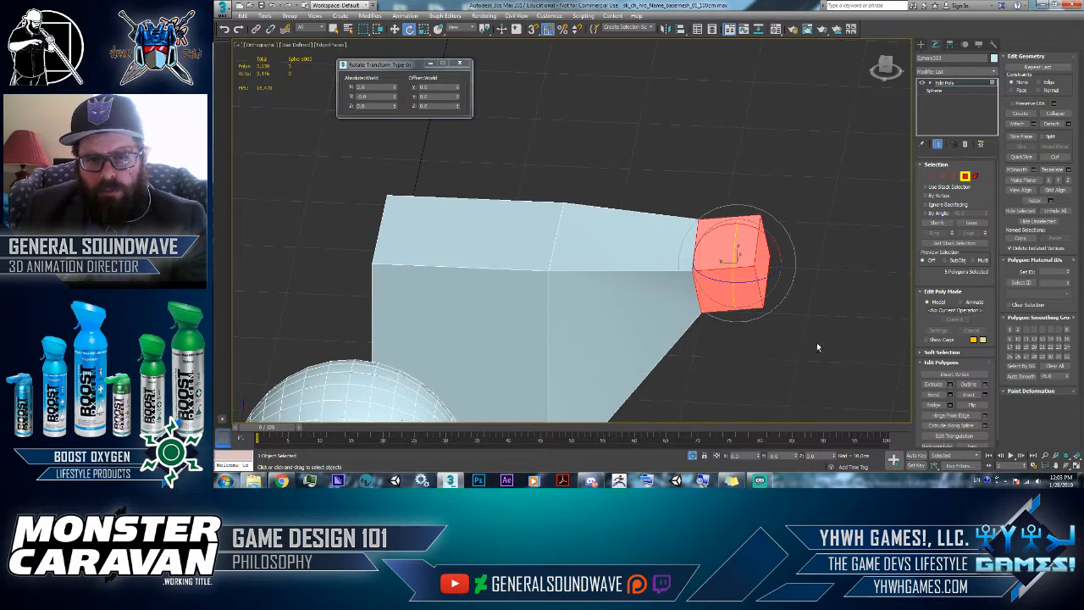
middle_click_drag(817, 346, 778, 369, "alt")
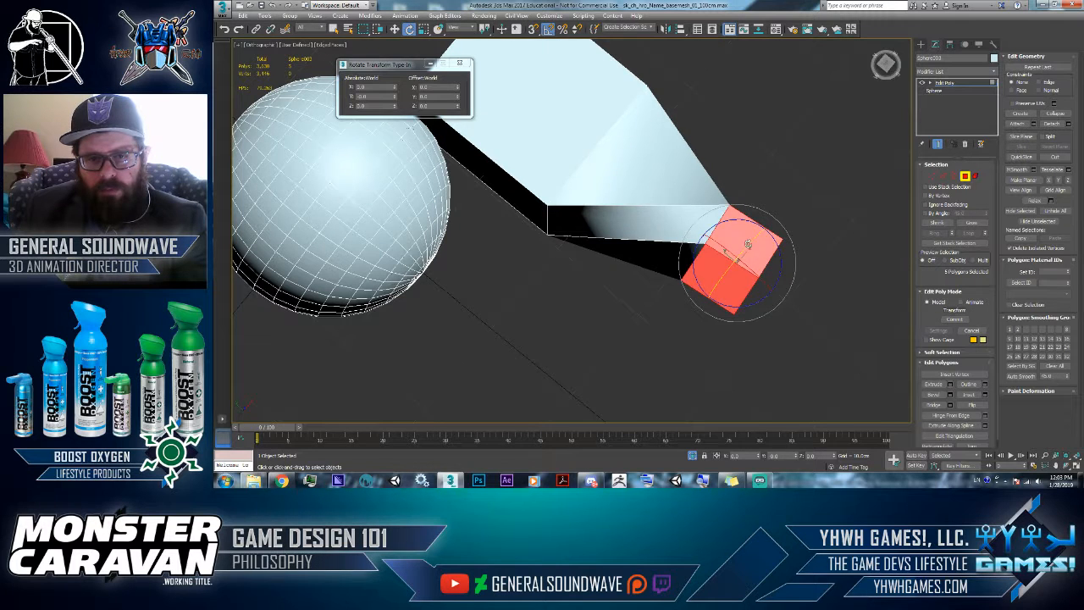
left_click_drag(748, 244, 691, 329)
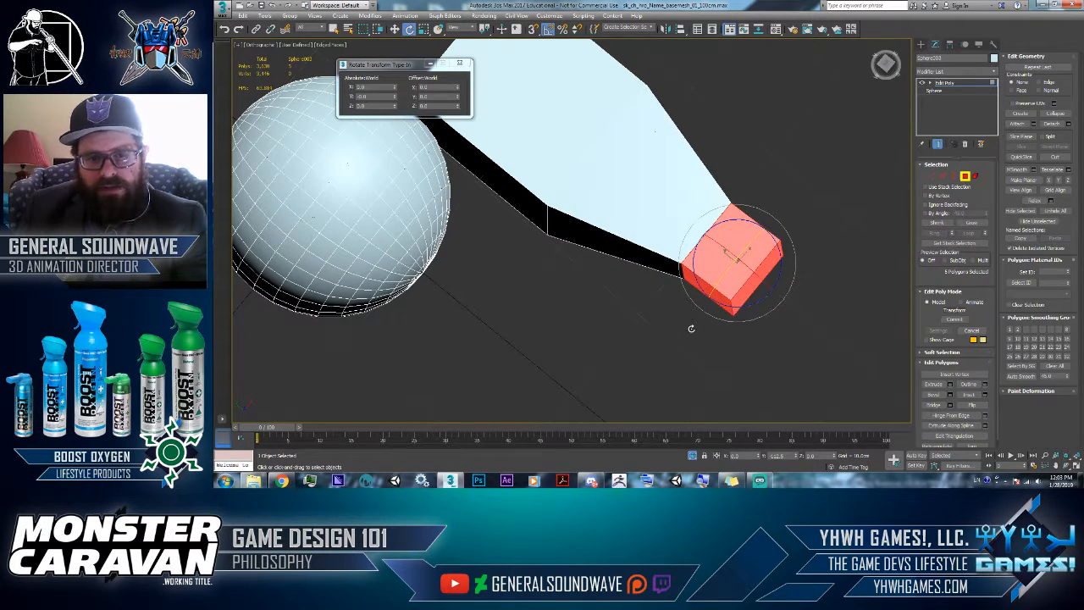
key("t")
key("z")
scroll(728, 330, "down", 5)
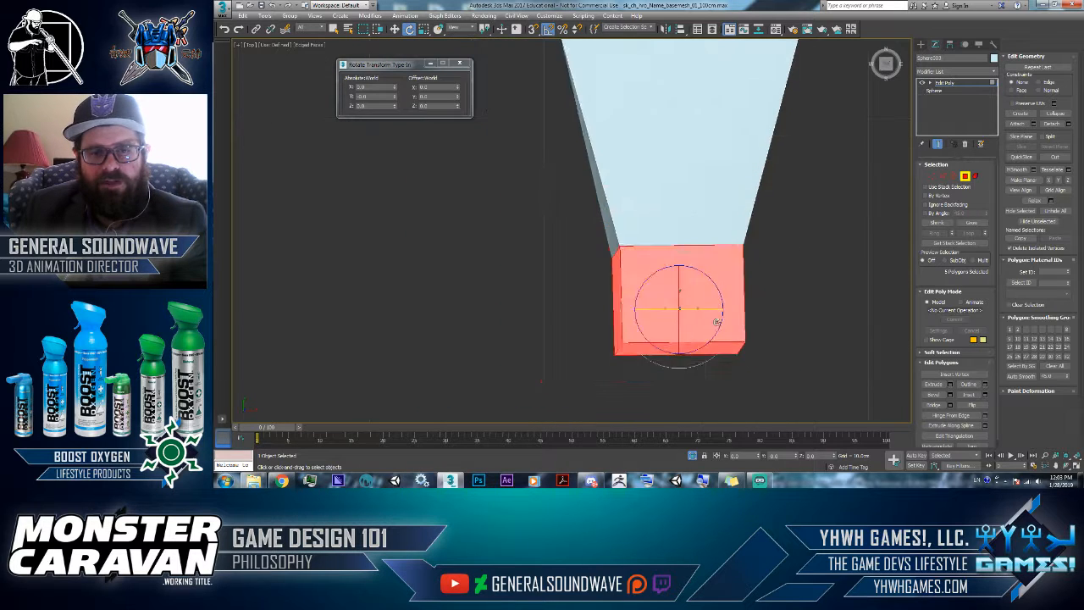
key("ctrl+z")
key("ctrl+z")
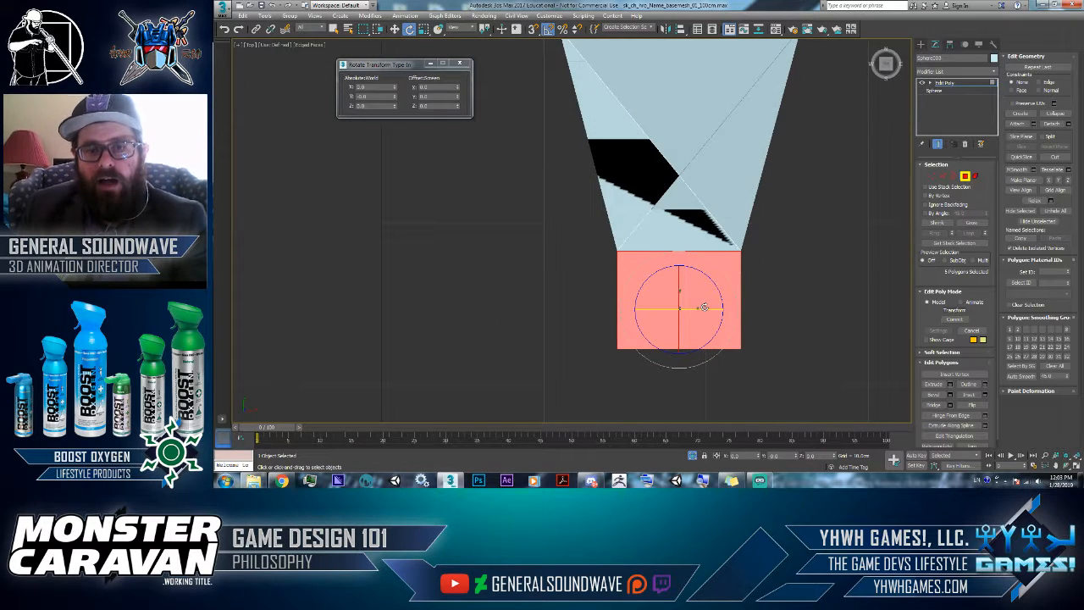
- Try rotating the small box's polygons about the Y axis in the Top view to straighten the bridge
left_click_drag(711, 310, 551, 381)
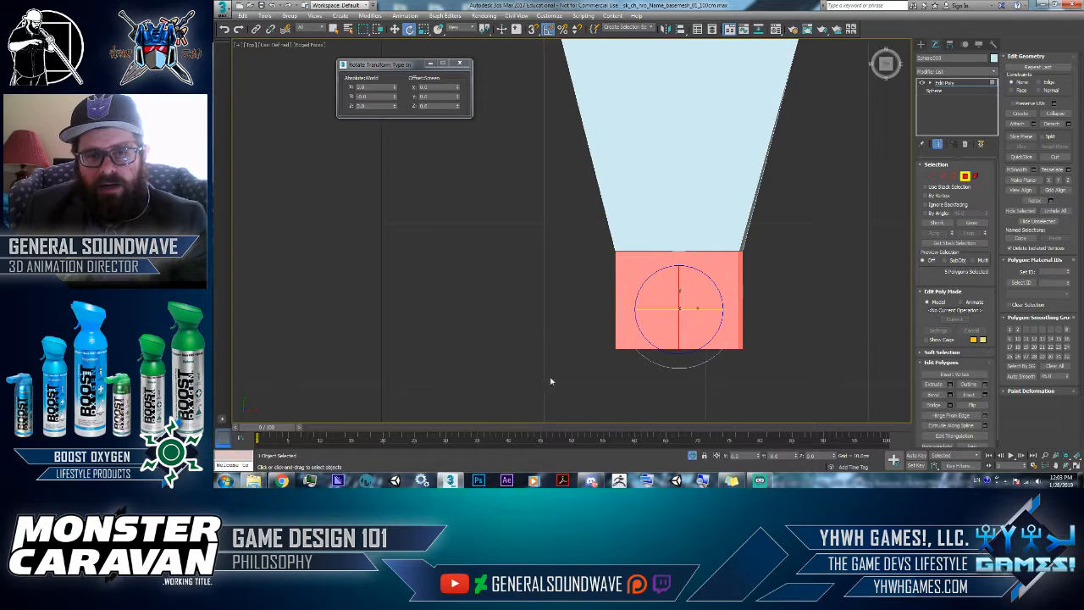
mouse_move(702, 291)
left_mouse_down()
mouse_move(716, 275)
mouse_move(688, 276)
mouse_move(689, 284)
left_mouse_up()
scroll(689, 285, "down", 5)
middle_click_drag(689, 285, 652, 221, "alt")
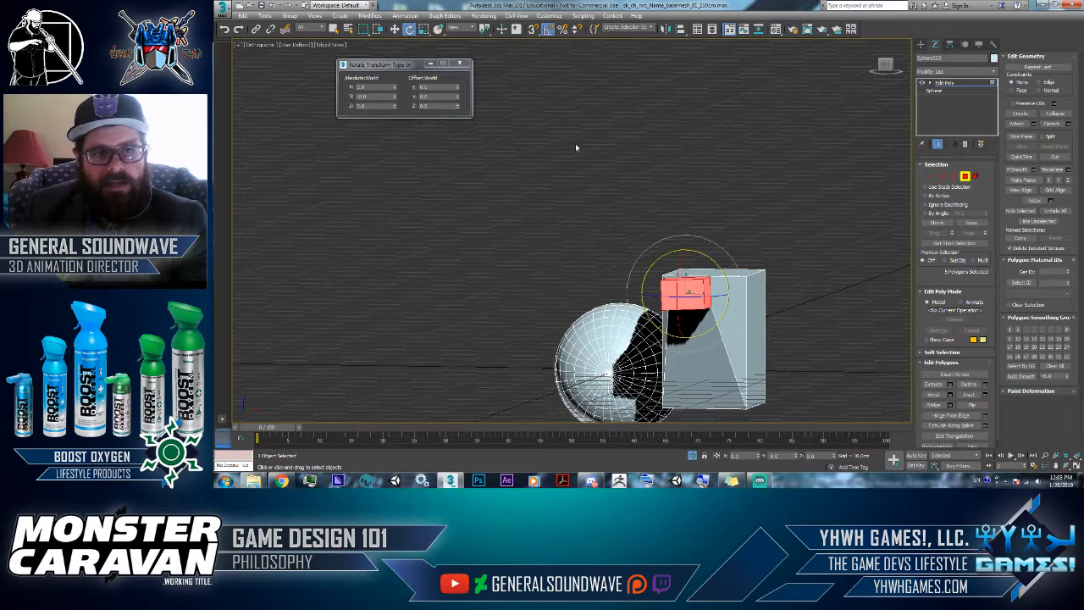
key("t")
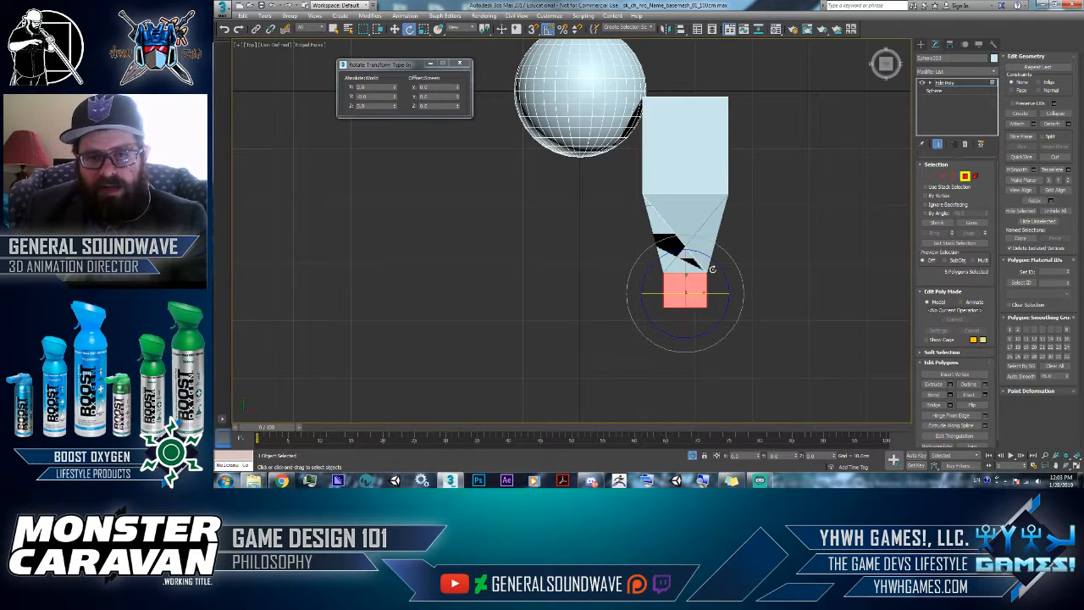
- Reselect the small box's polygons in the Top view and rotate them about 180 degrees around the Y axis to untwist the bridge
left_click(712, 271)
scroll(708, 284, "up", 4)
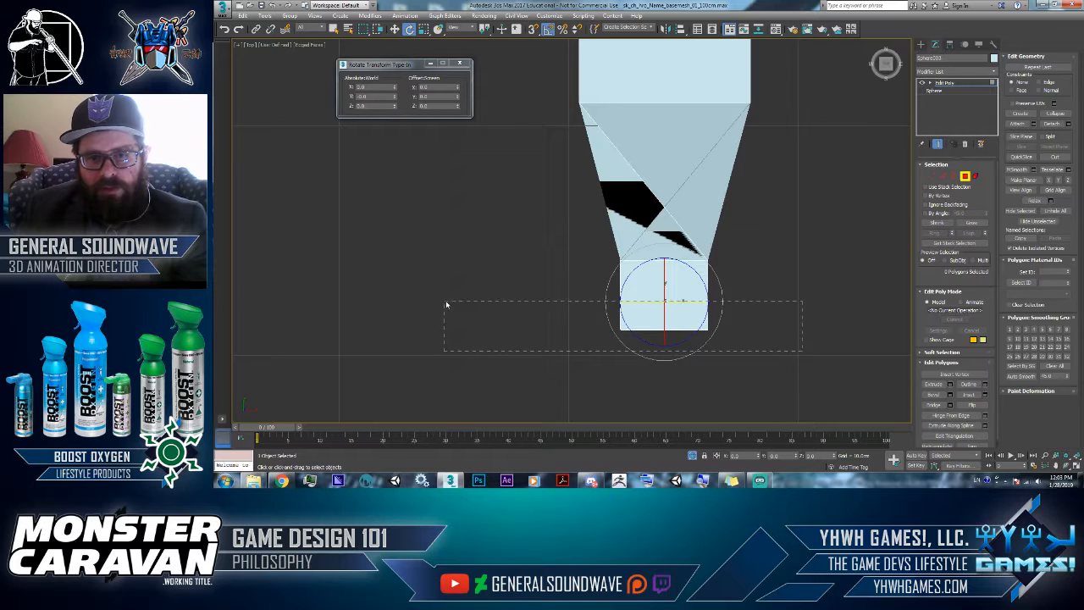
left_click_drag(446, 305, 446, 305)
left_click_drag(696, 302, 533, 311)
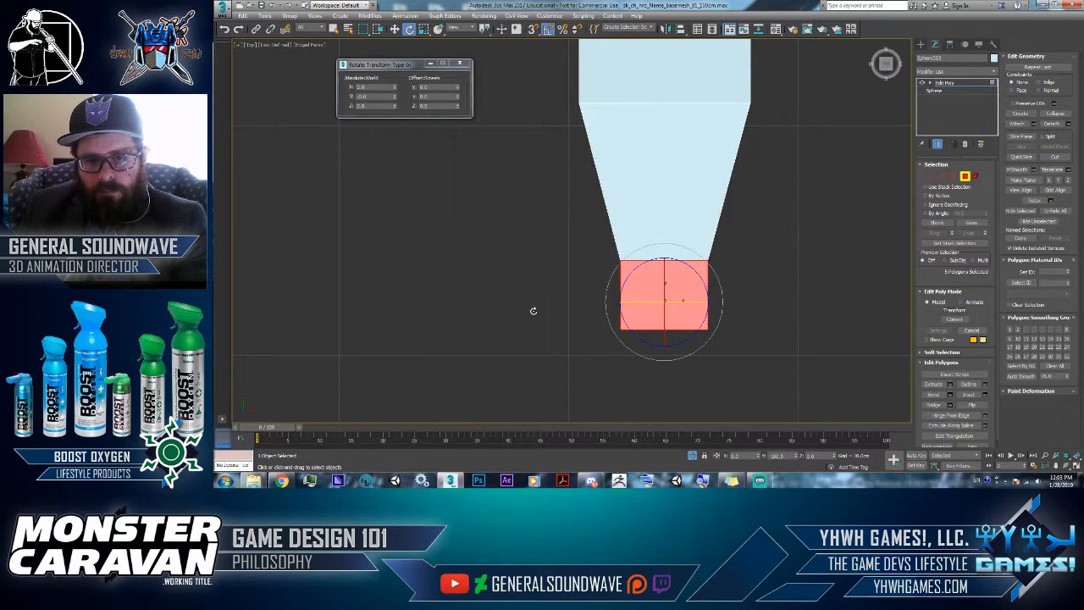
- Add the bridge polygons to the small box selection and delete them together, leaving only the sphere and the large box
middle_click_drag(535, 316, 585, 237, "alt")
middle_click_drag(668, 213, 704, 222, "alt")
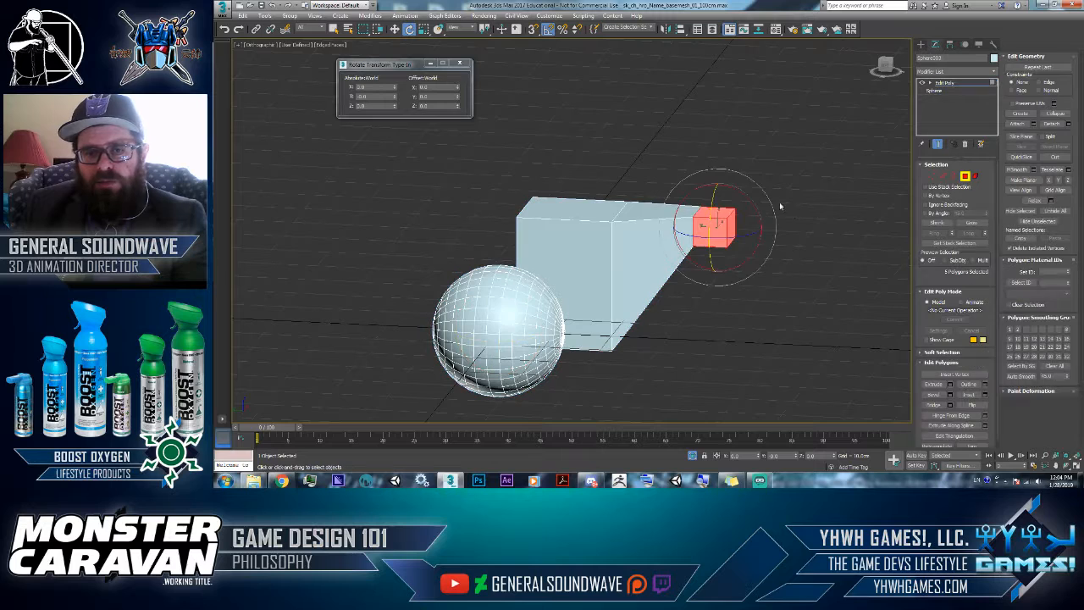
left_click(673, 279, "ctrl")
key("Delete")
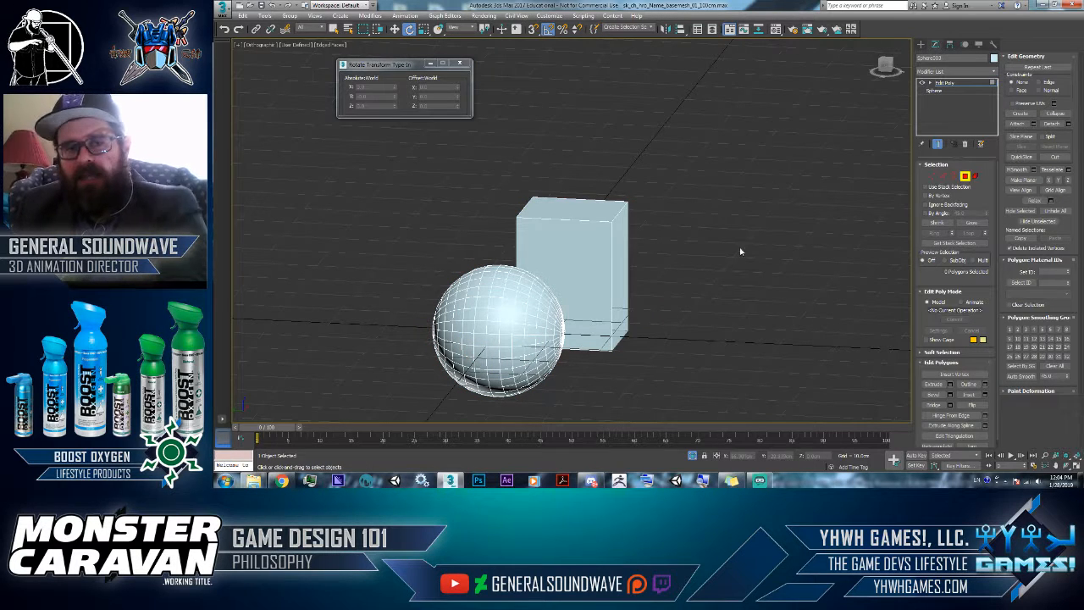
- Close the open side of the large box by bridging the opening's top and bottom edges
middle_click_drag(742, 238, 698, 264, "alt")
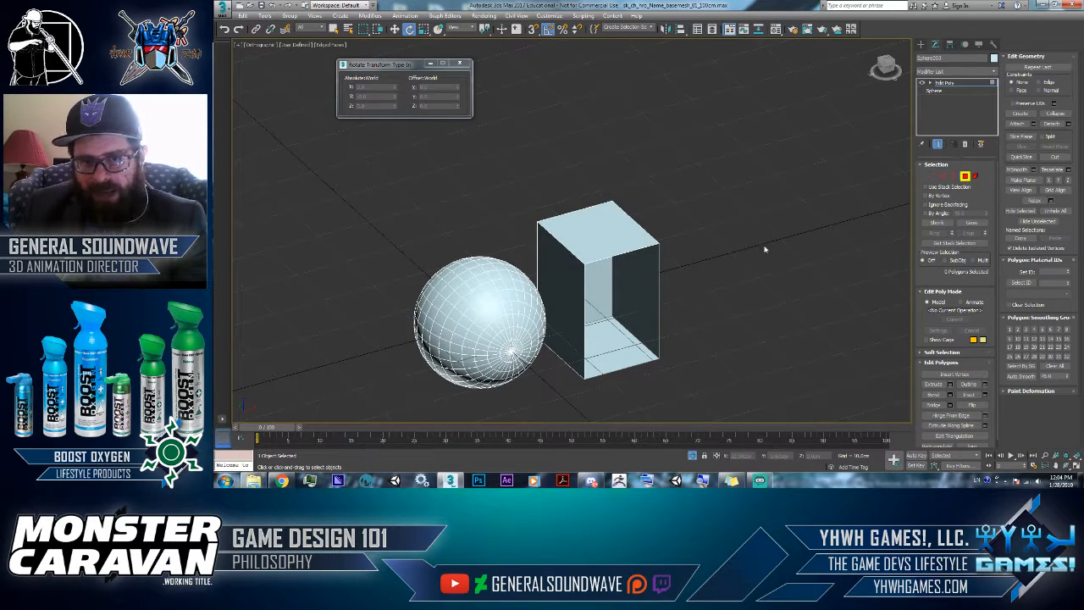
right_click(782, 229)
left_click(793, 242)
left_click(944, 176)
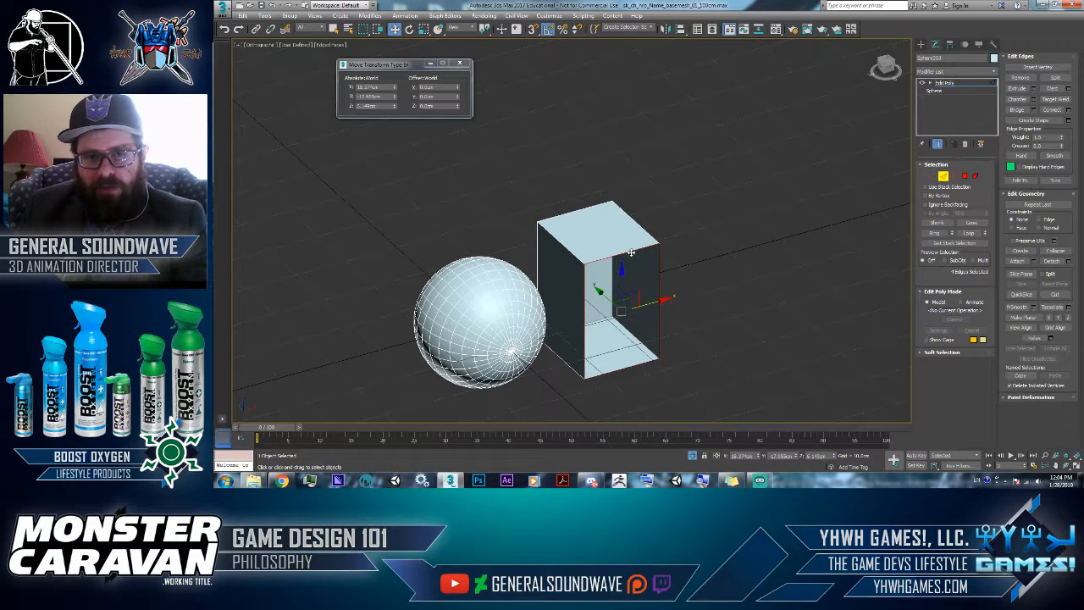
left_click(631, 251)
left_click(618, 377, "ctrl")
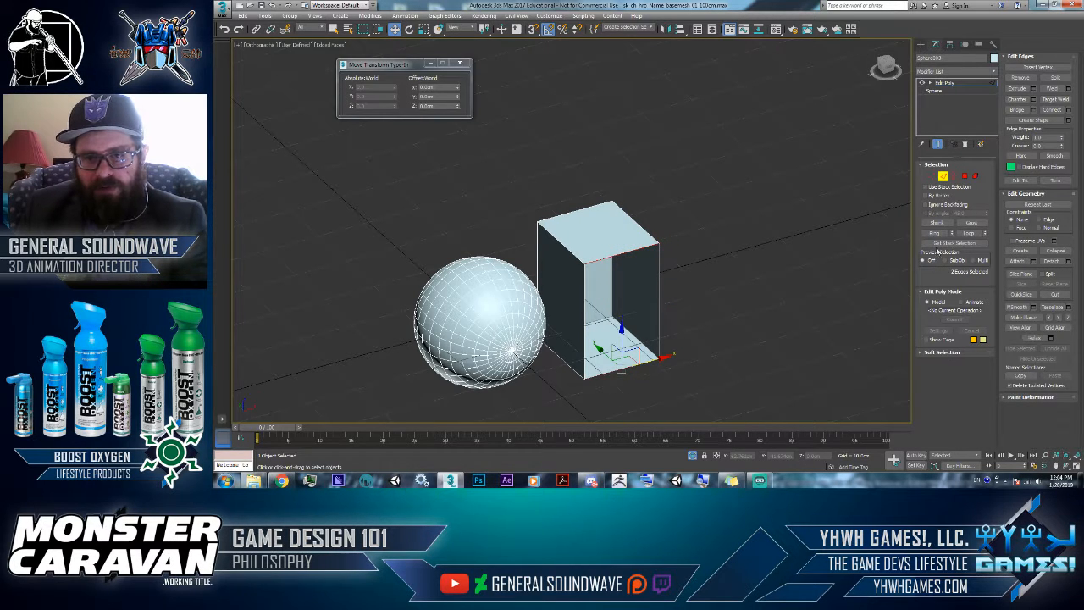
left_click(1020, 110)
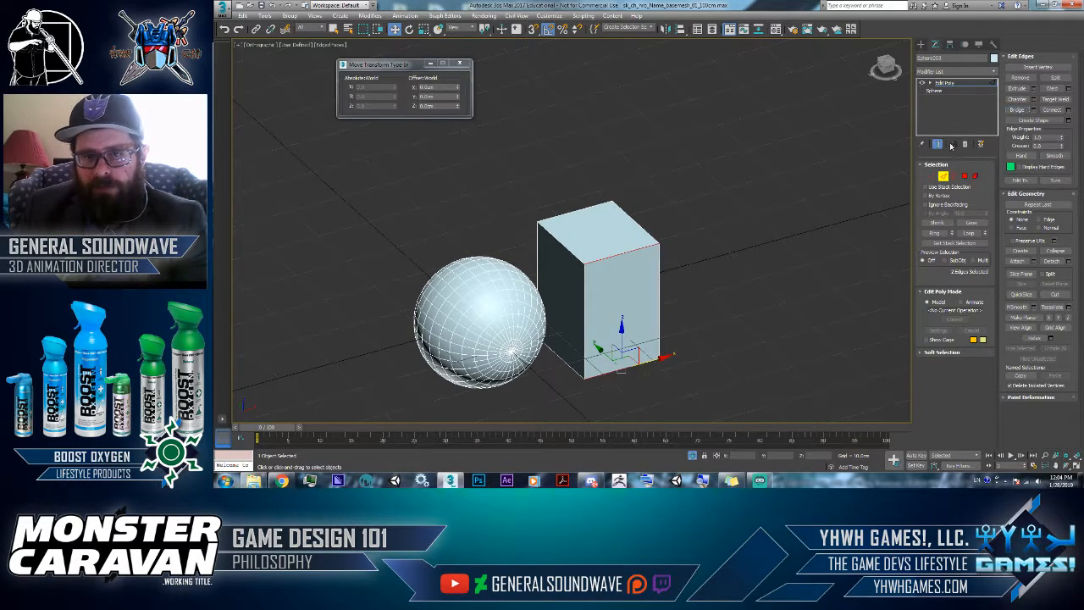
- Clone the closed box element along the Y axis to place a second box beside the original
left_click(976, 176)
key("ctrl+a")
middle_click_drag(598, 283, 608, 303, "alt")
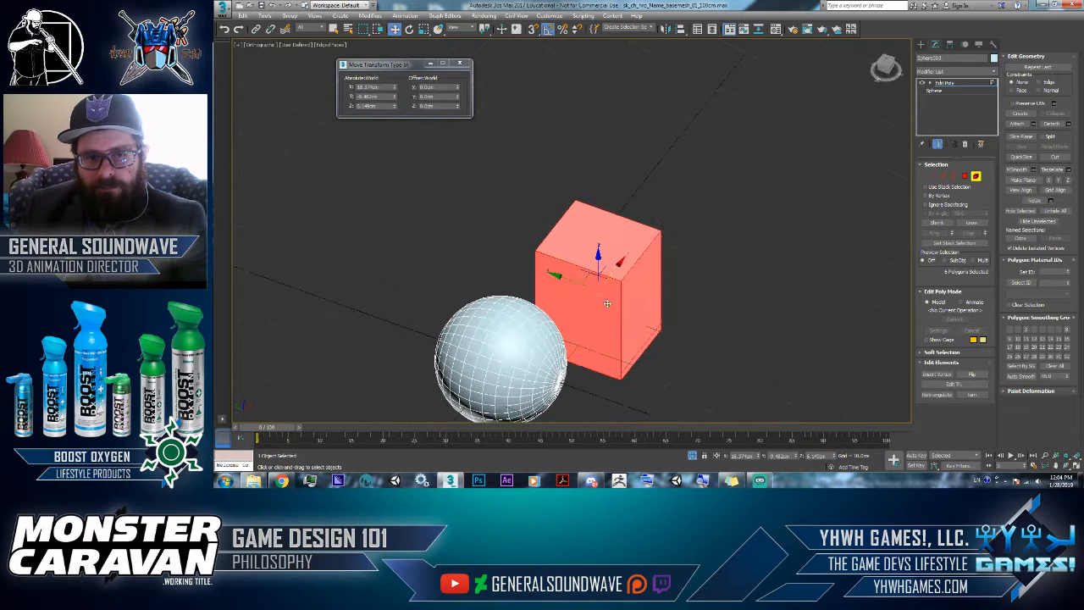
left_click_drag(567, 280, 705, 309, "shift")
key("Return")
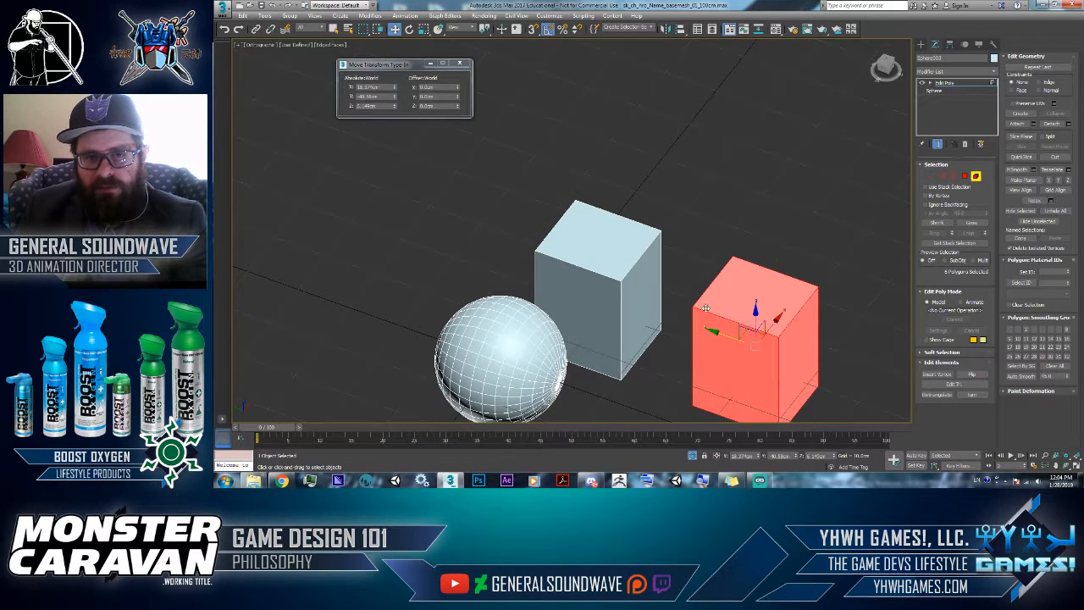
- Delete the two polygons that face each other on the original box and its copy
left_click(965, 177)
middle_click_drag(674, 314, 692, 245, "alt")
left_click(719, 320)
left_click(655, 310)
key("Delete")
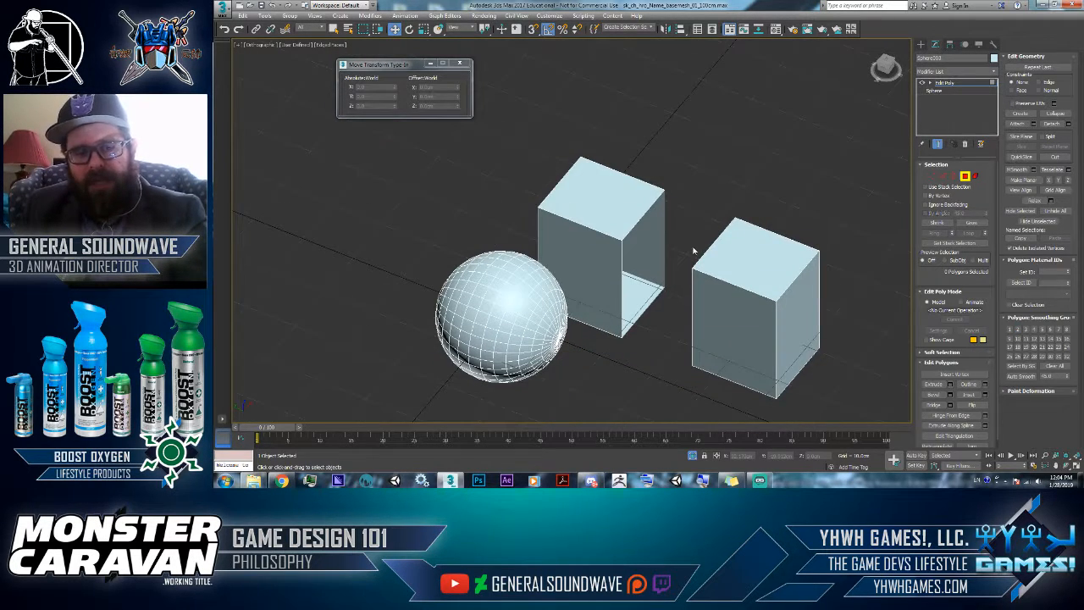
- Try to join the two boxes by bridging all the edges of both facing borders at once
key("3")
left_click(664, 254)
left_click(695, 258, "ctrl")
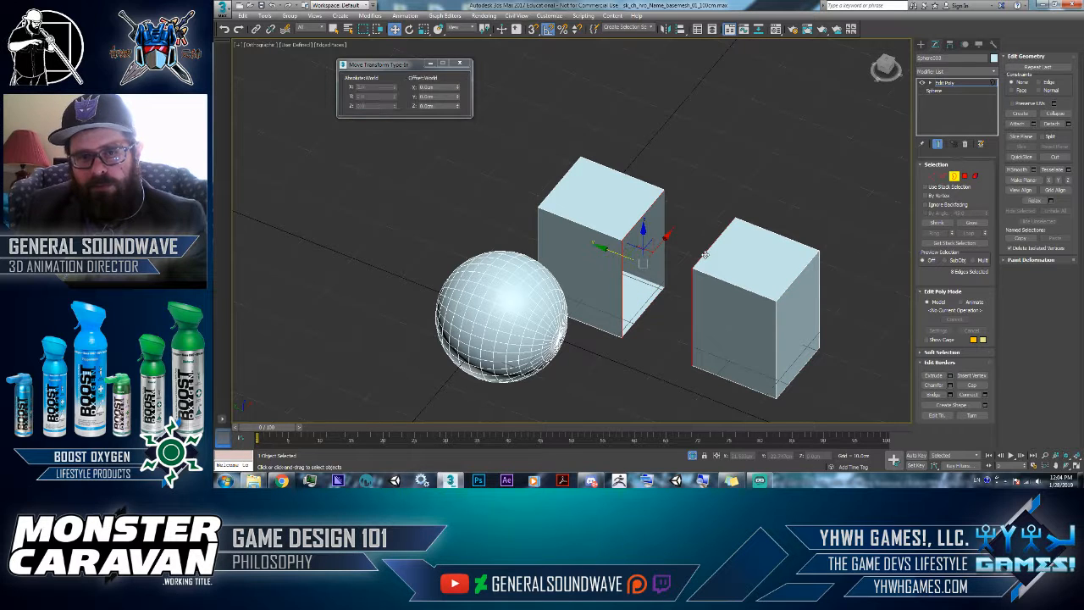
key("2")
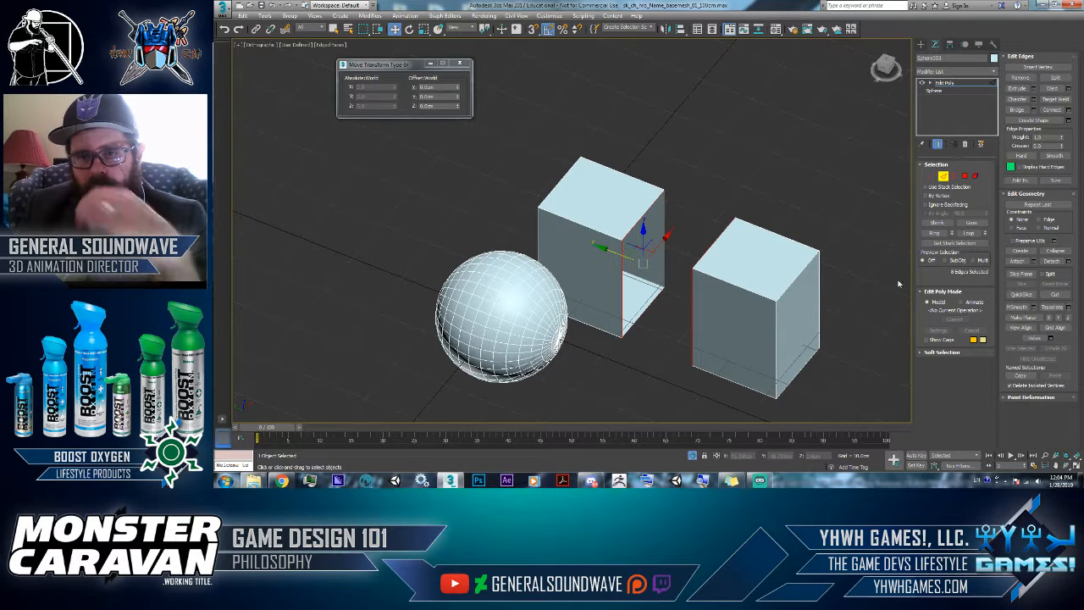
left_click(1021, 109)
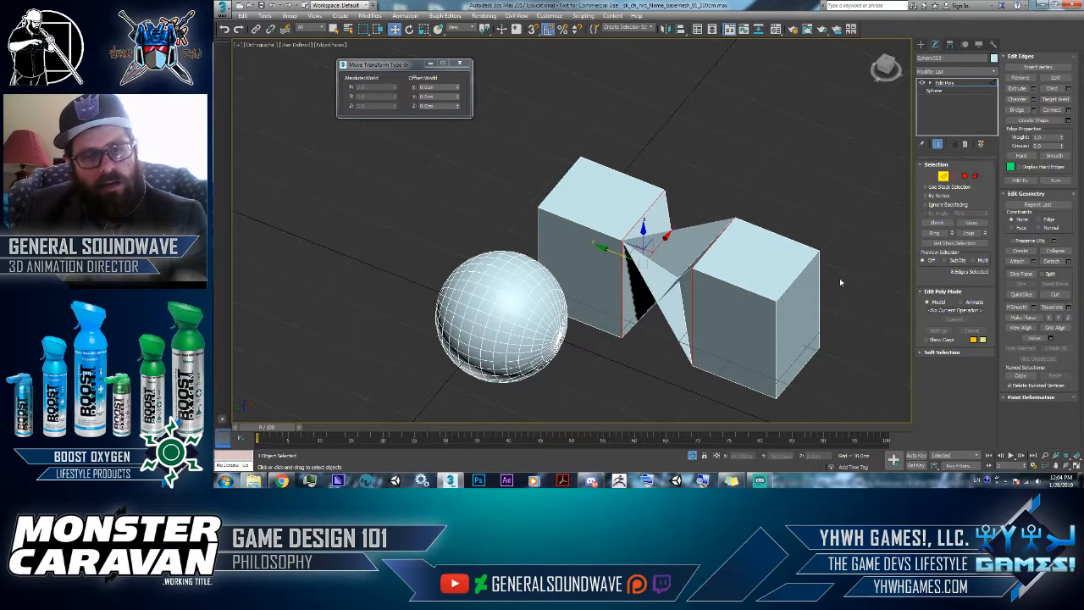
- Examine the twisted bridge between the two boxes from several angles and delete its polygons
middle_click_drag(785, 316, 778, 341, "alt")
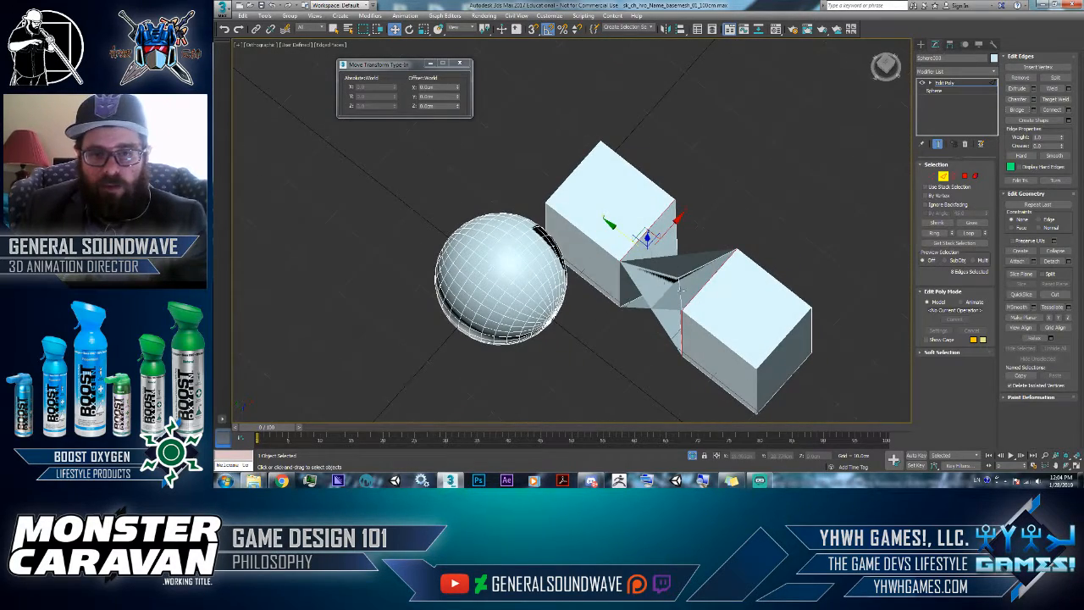
middle_click_drag(680, 292, 800, 212, "alt")
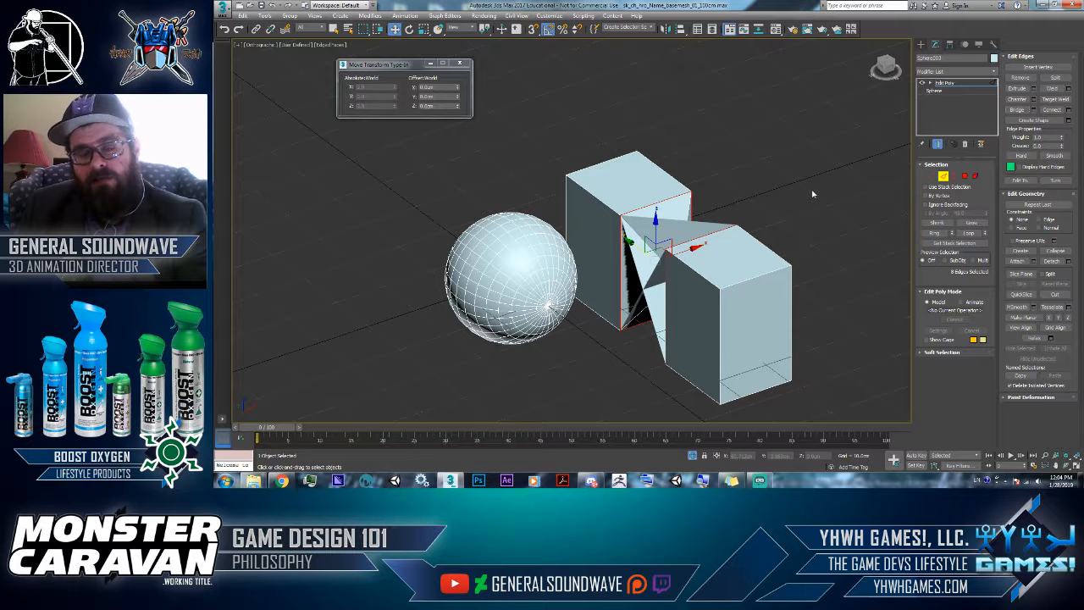
middle_click_drag(811, 165, 719, 309, "alt")
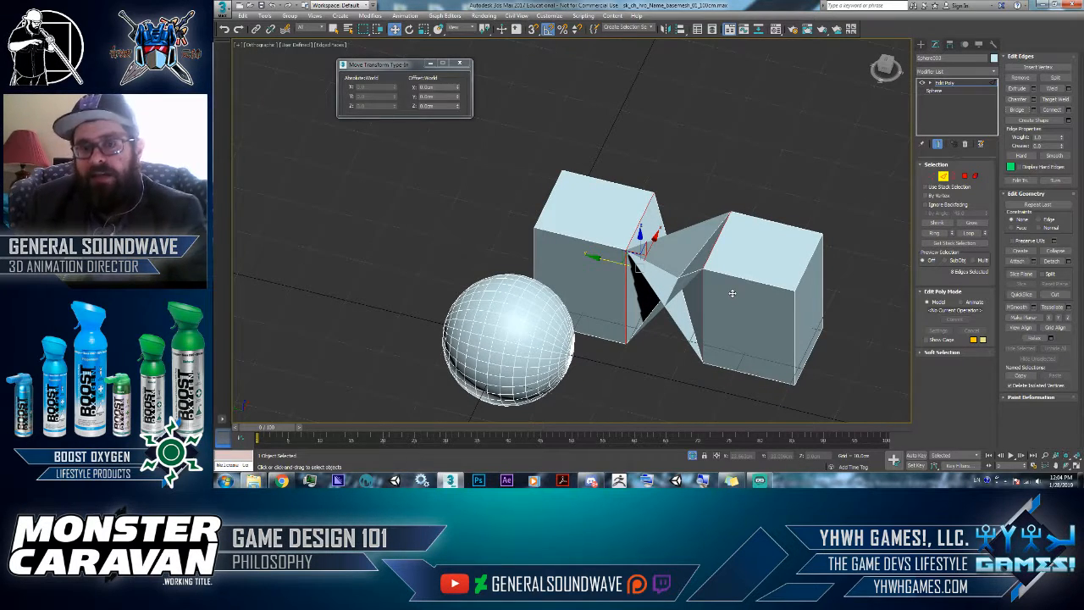
middle_click_drag(814, 263, 732, 261, "alt")
left_click(965, 176)
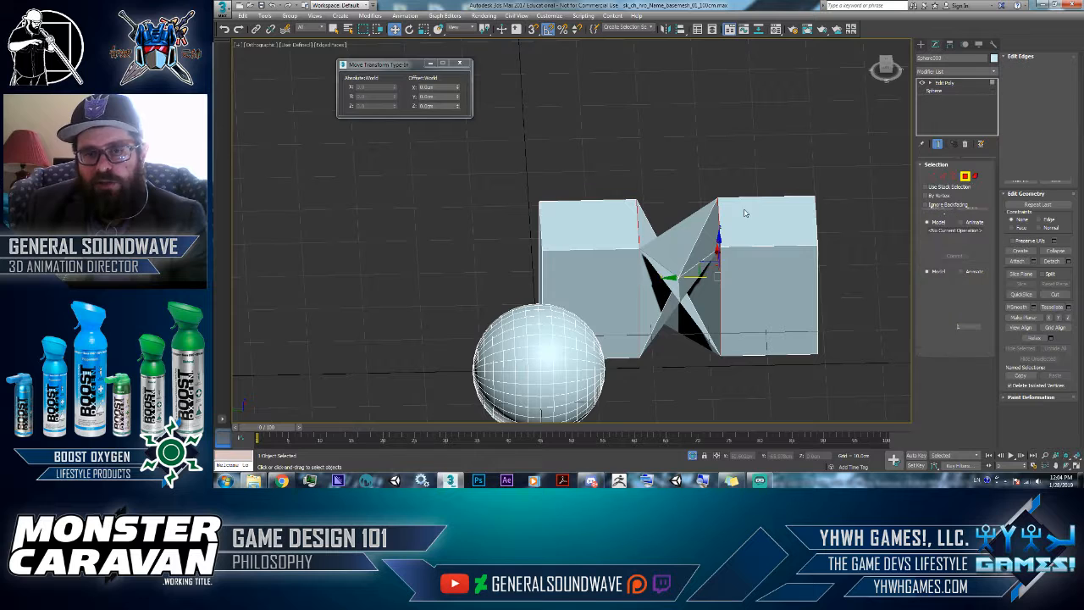
key("Delete")
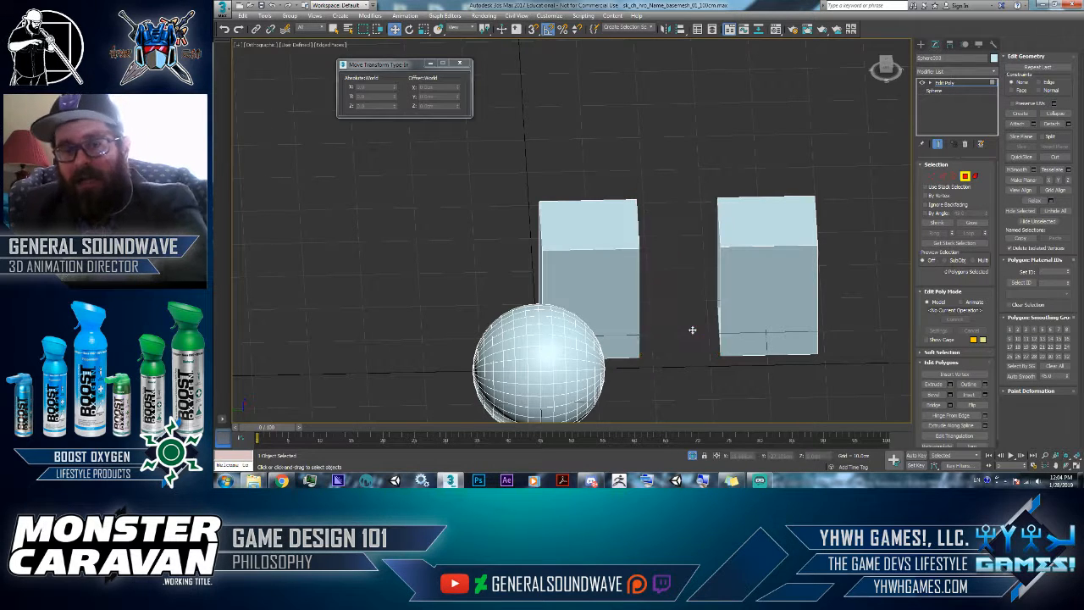
- Bridge the facing top edges of the two box openings
left_click(943, 176)
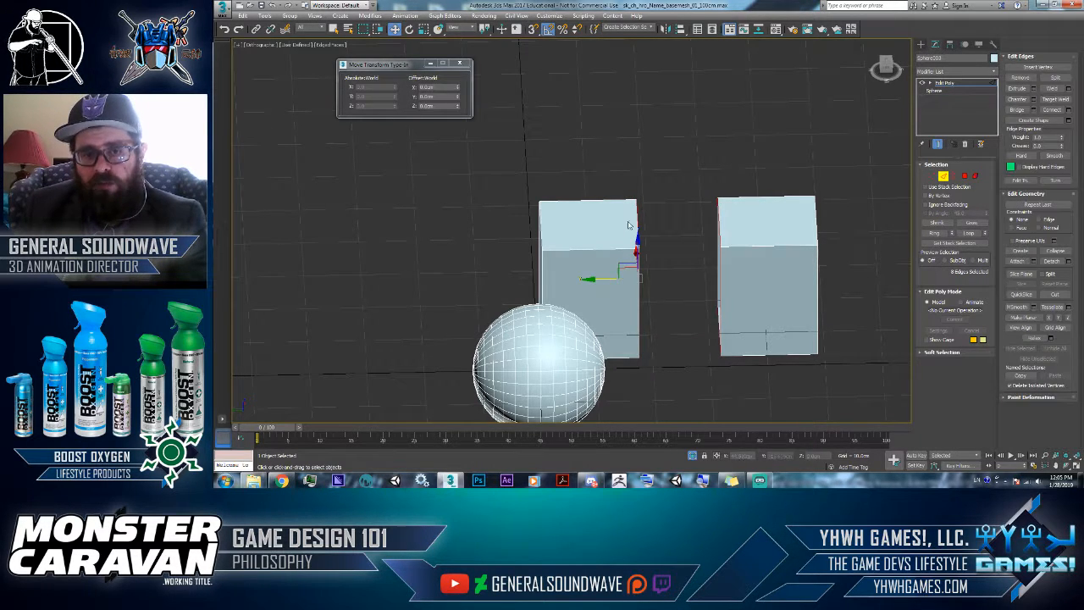
left_click(629, 224)
left_click(718, 222)
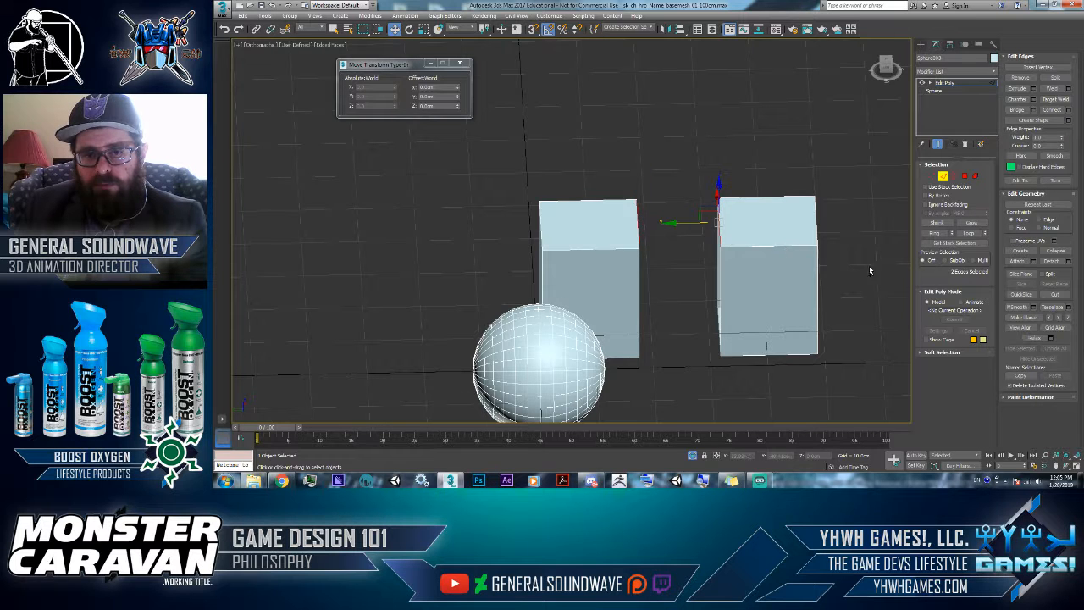
left_click(1019, 110)
middle_click_drag(712, 271, 672, 235, "alt")
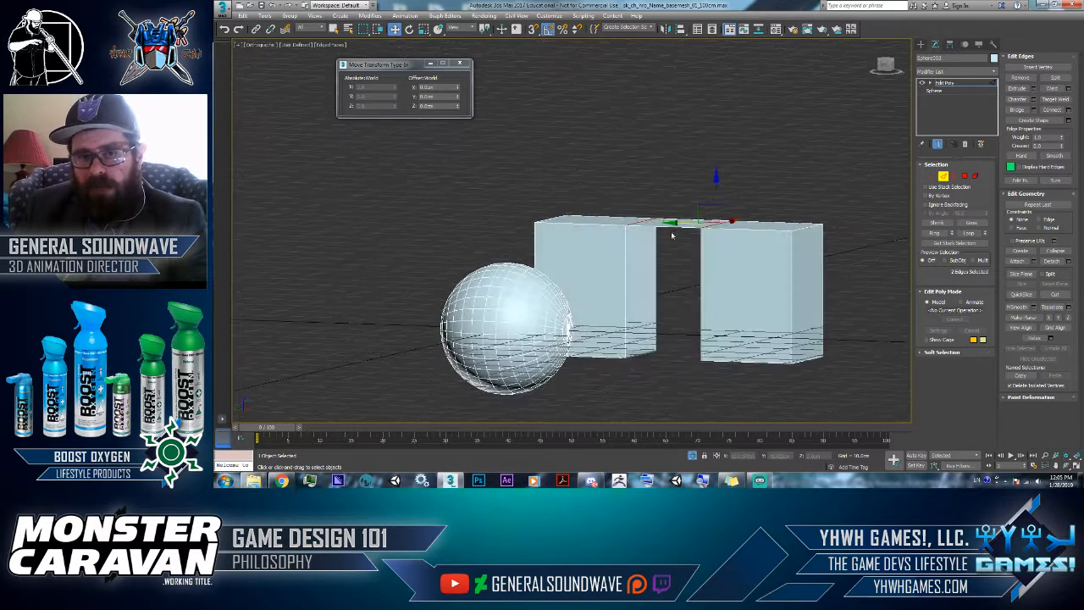
- Select the open border between the boxes, exclude the top bridge's edges, and bridge the remaining edges to close the gap
key("3")
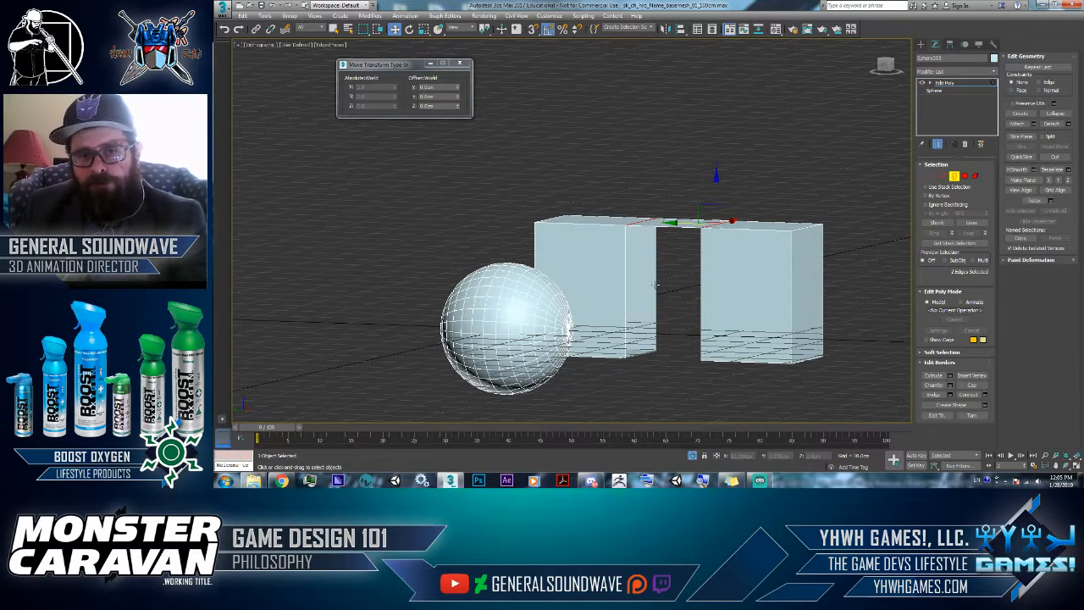
left_click(655, 285)
key("2")
mouse_move(662, 288)
middle_mouse_down("alt")
mouse_move(677, 298)
mouse_move(669, 286)
middle_mouse_up("alt")
left_click_drag(669, 286, 667, 150, "alt")
middle_click_drag(715, 249, 640, 362, "alt")
left_click(1020, 110)
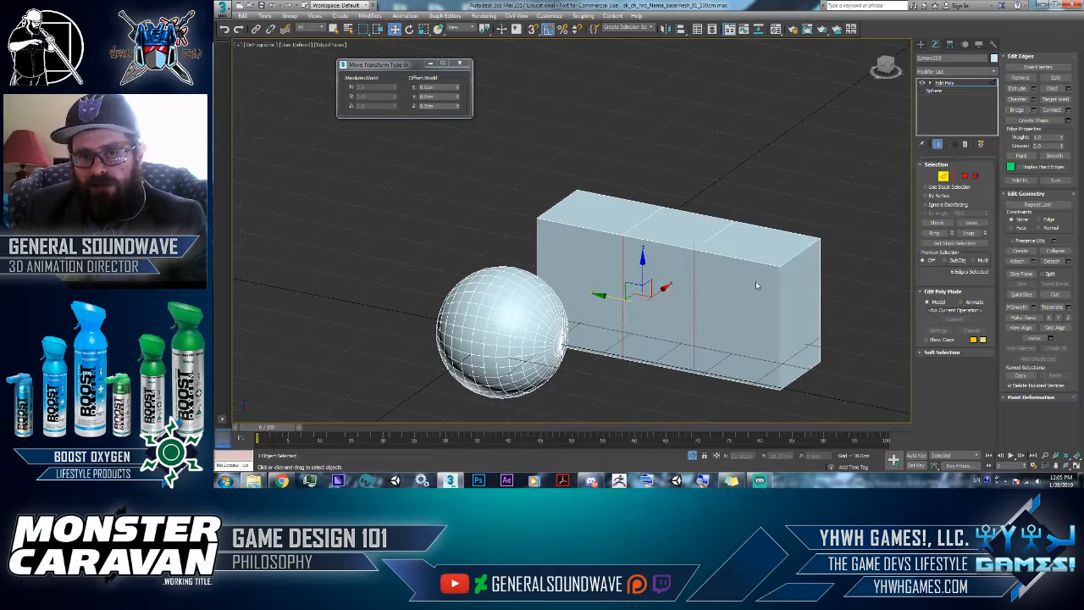
- Delete the original box's side polygon near the sphere and the sphere polygon that faces it
middle_click_drag(643, 322, 746, 386, "alt")
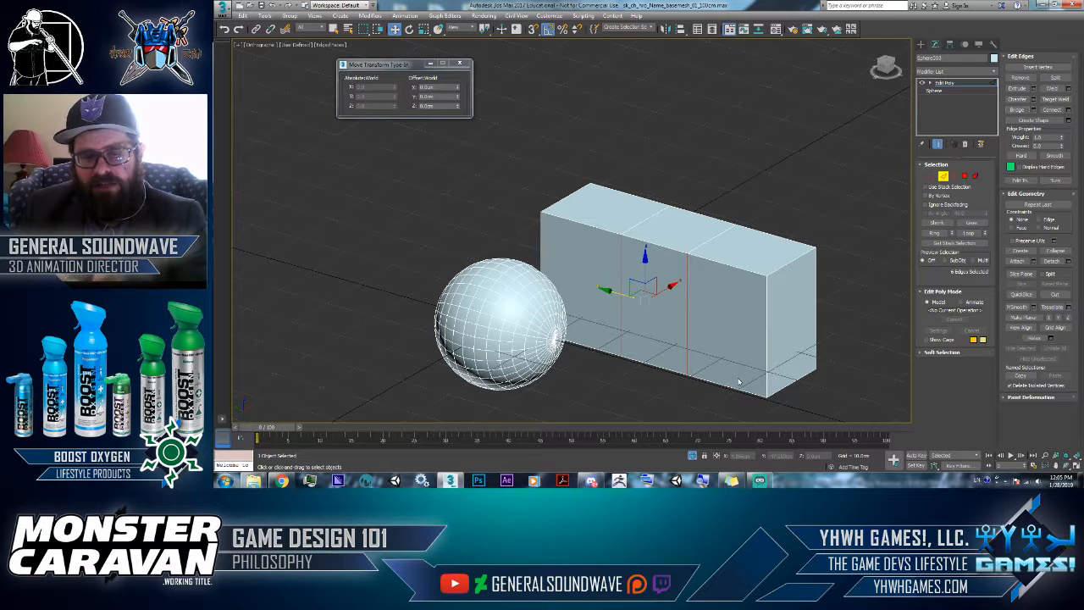
middle_click_drag(654, 289, 682, 314, "alt")
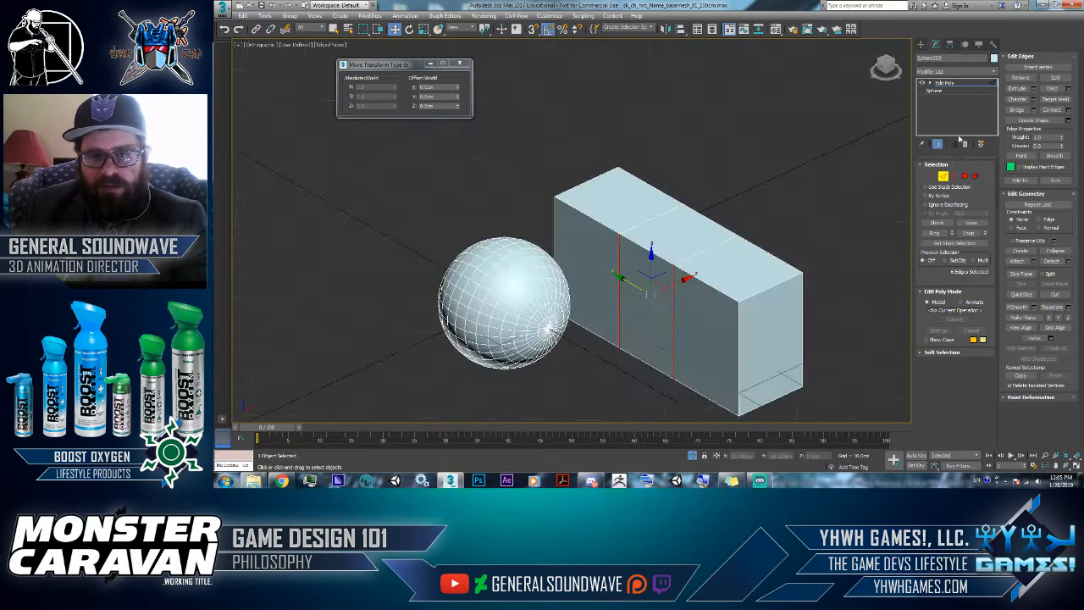
left_click(964, 176)
left_click(582, 241)
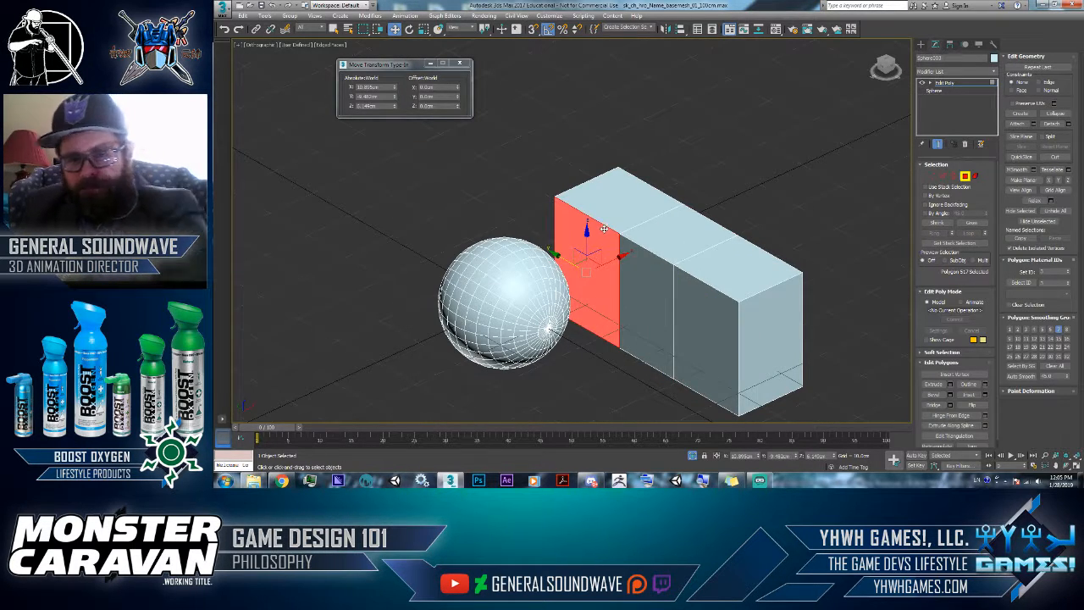
key("Delete")
scroll(582, 245, "up", 4)
middle_click_drag(598, 277, 634, 223, "alt")
key("Delete")
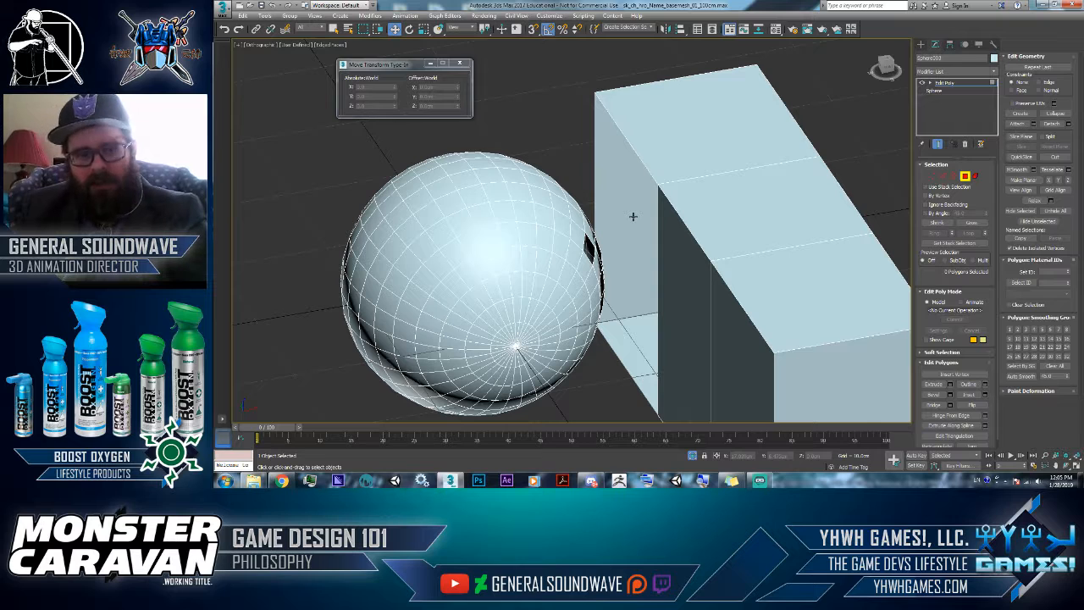
- Try to bridge the sphere's and box's open borders all at once, and undo the bridge
key("3")
left_click(592, 230)
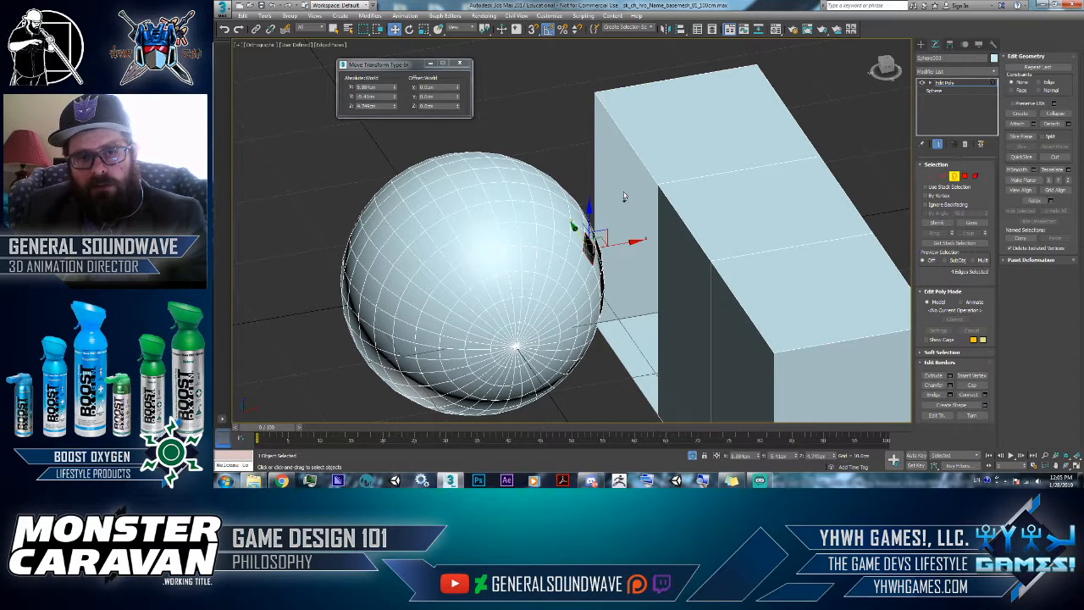
left_click(637, 155, "ctrl")
key("2")
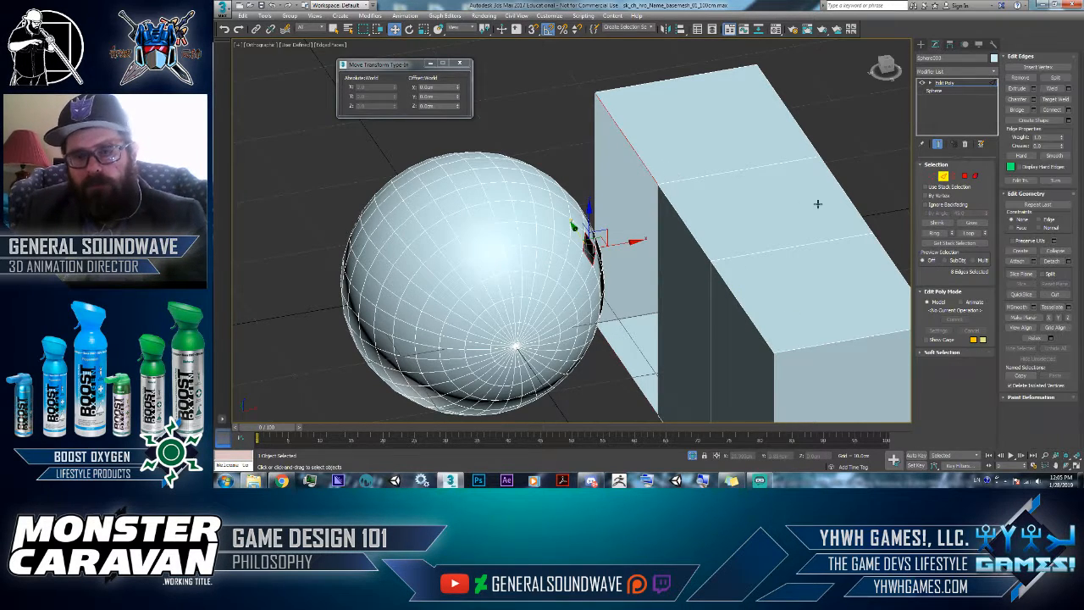
left_click(1013, 110)
middle_click_drag(703, 254, 587, 262, "alt")
key("ctrl+z")
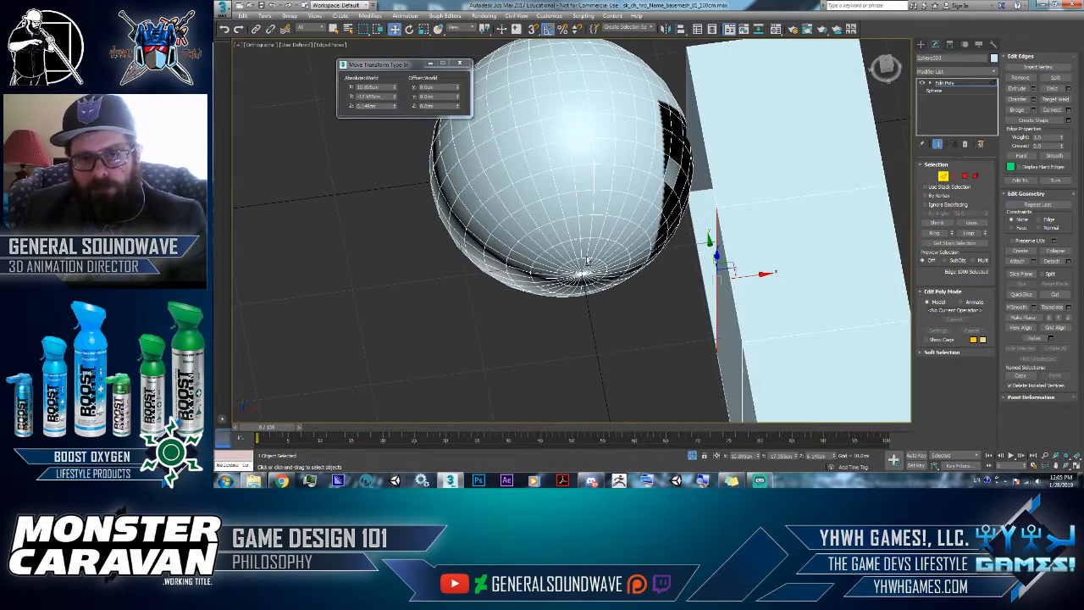
- Bridge one vertical edge of the box opening to the matching edge of the sphere's opening
left_click(668, 185, "ctrl")
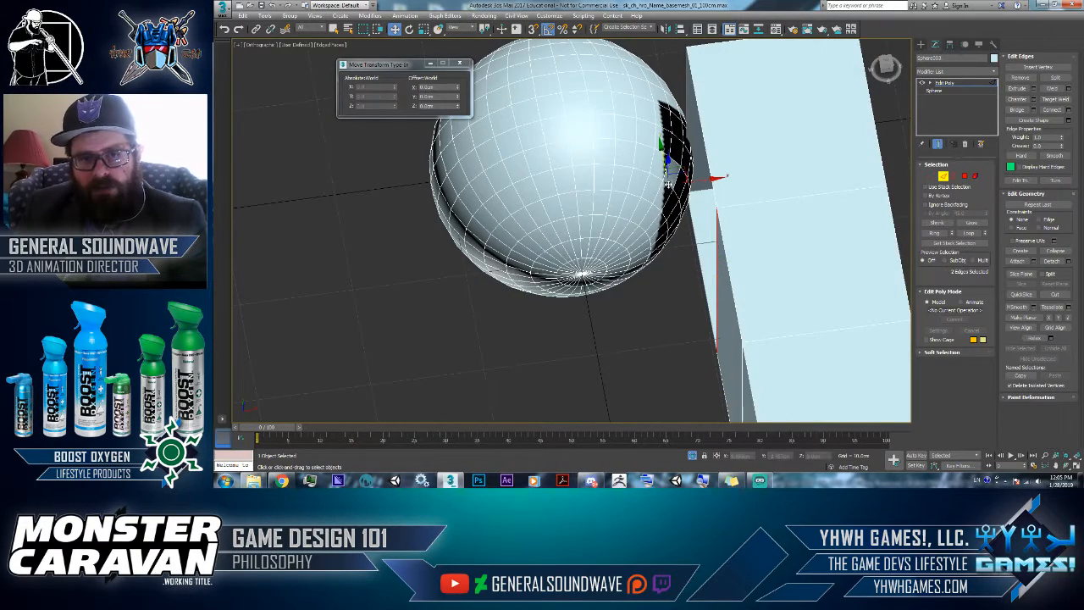
left_click(1013, 114)
middle_click_drag(720, 292, 781, 274, "alt")
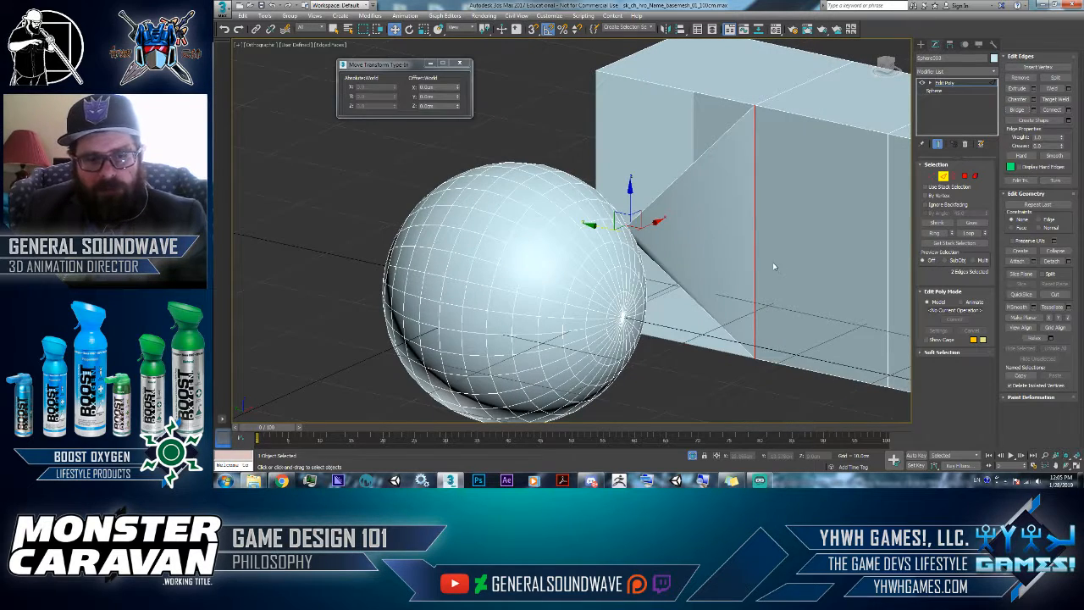
- Select the remaining open border between sphere and box, exclude the existing bridge's edges using wireframe display, and bridge the rest
key("2")
key("3")
left_click(671, 181)
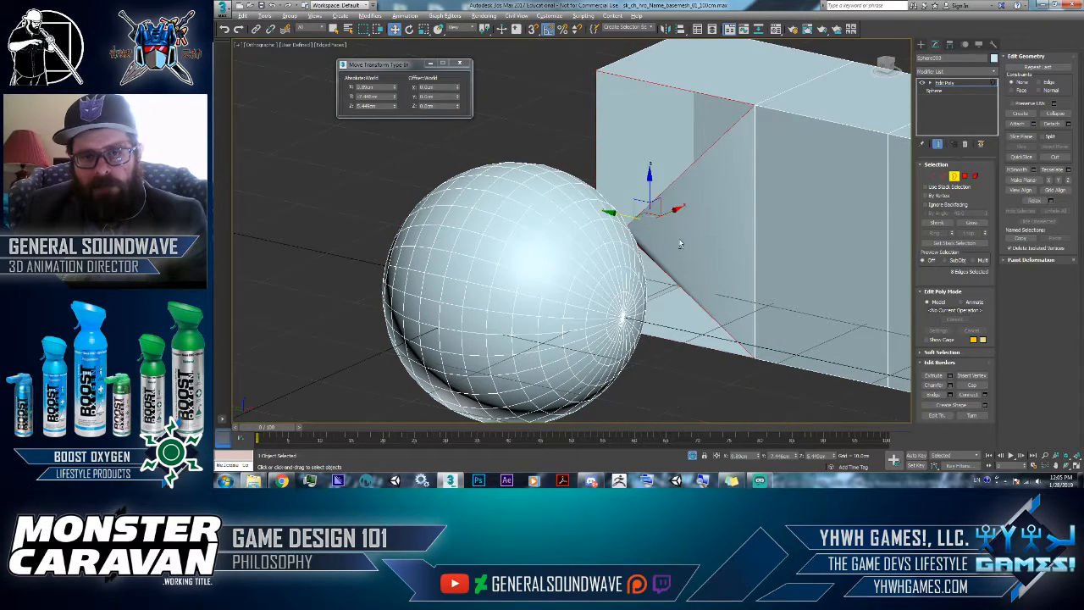
middle_click_drag(679, 244, 906, 198, "alt")
left_click(942, 176)
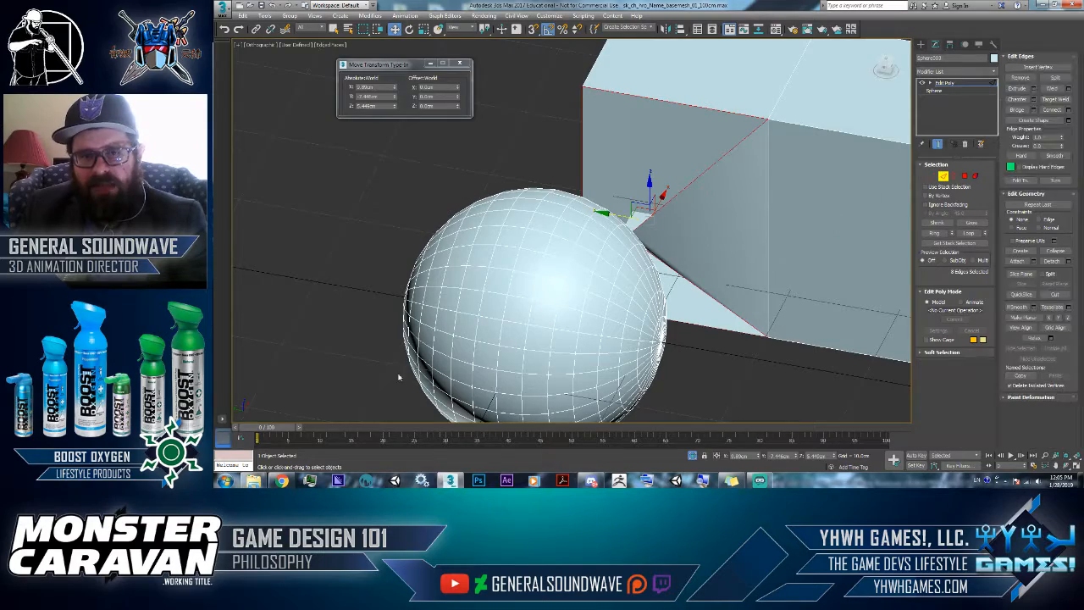
middle_click_drag(558, 396, 542, 336, "alt")
key("F3")
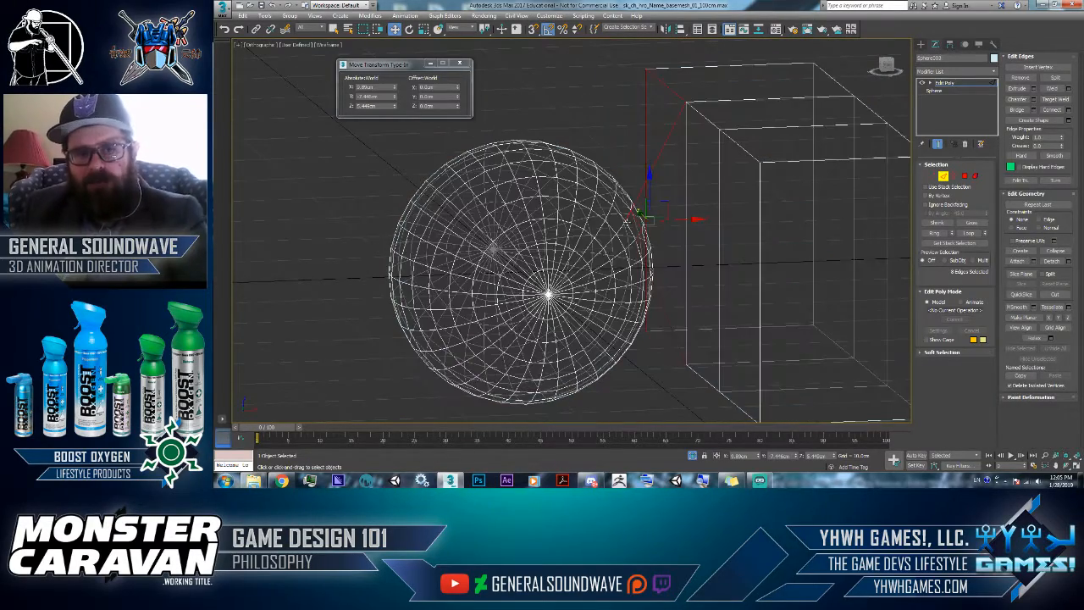
scroll(608, 225, "up", 5)
middle_click_drag(609, 225, 655, 92, "alt")
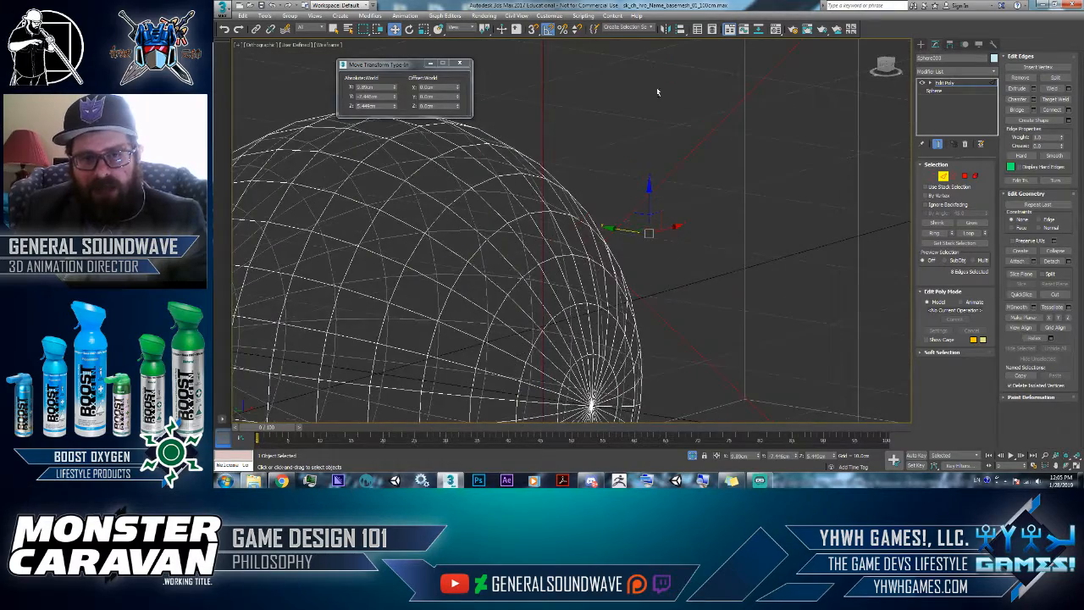
scroll(679, 306, "down", 3)
middle_click_drag(670, 300, 716, 424, "alt")
middle_click_drag(683, 380, 582, 415, "alt")
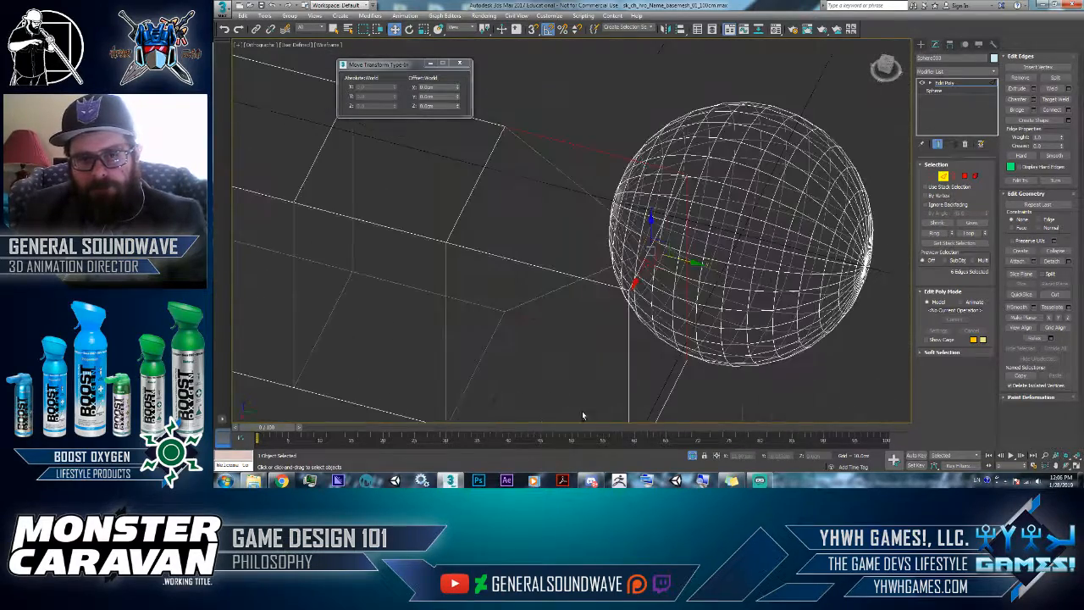
middle_click_drag(645, 266, 585, 305, "alt")
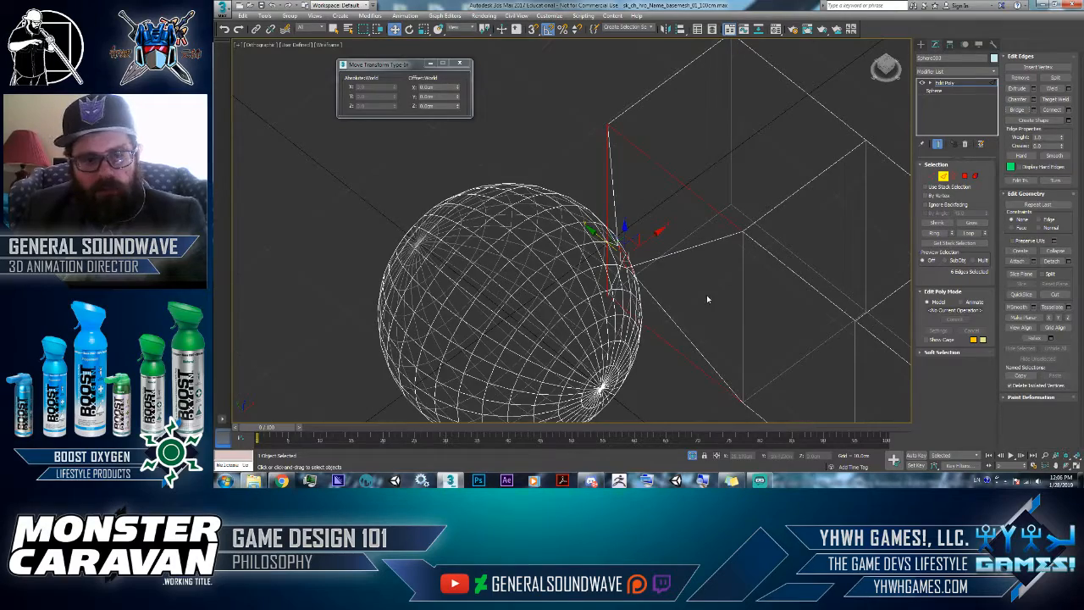
key("F3")
mouse_move(680, 314)
middle_mouse_down("alt")
mouse_move(704, 230)
mouse_move(794, 243)
mouse_move(813, 278)
mouse_move(682, 250)
mouse_move(676, 235)
middle_mouse_up("alt")
scroll(675, 235, "down", 4)
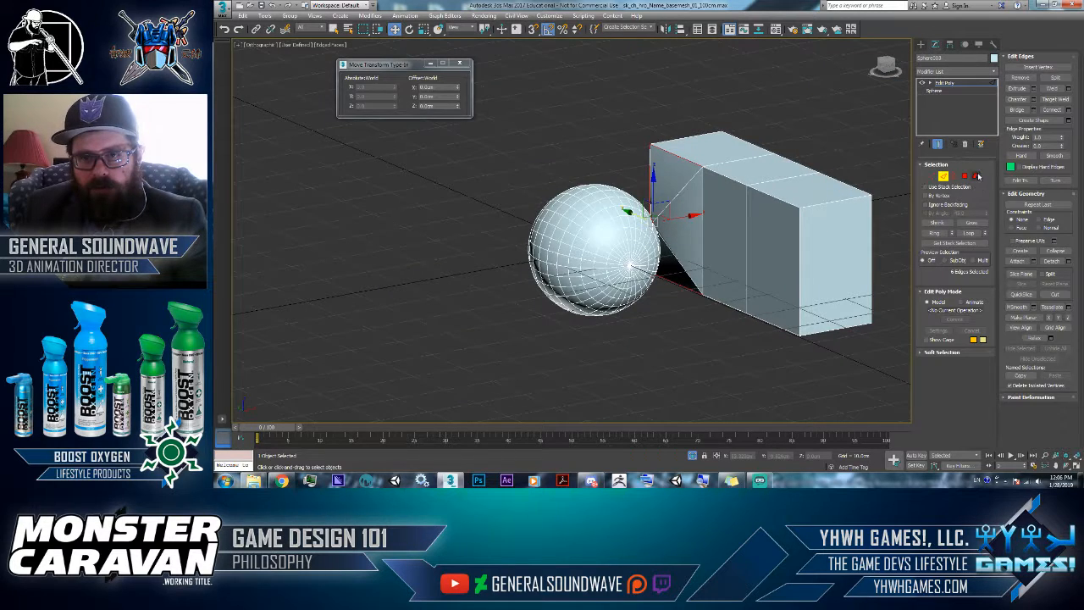
- Select the joined sphere and boxes at Element level to check their connection, and return to whole-object level
left_click(977, 176)
left_click(796, 249)
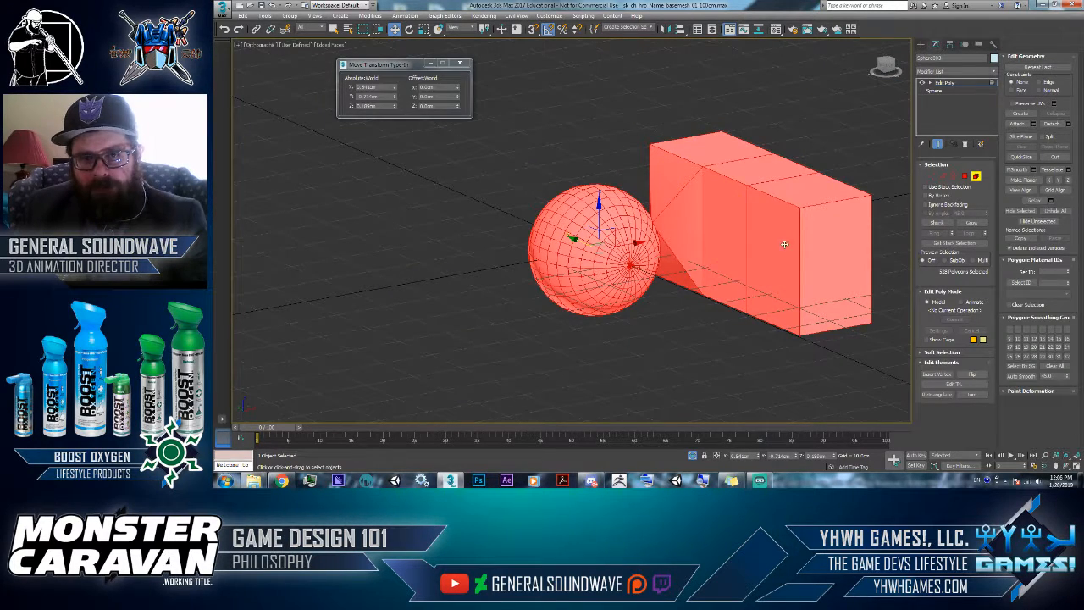
mouse_move(691, 227)
middle_mouse_down("alt")
mouse_move(714, 293)
mouse_move(671, 258)
mouse_move(696, 233)
middle_mouse_up("alt")
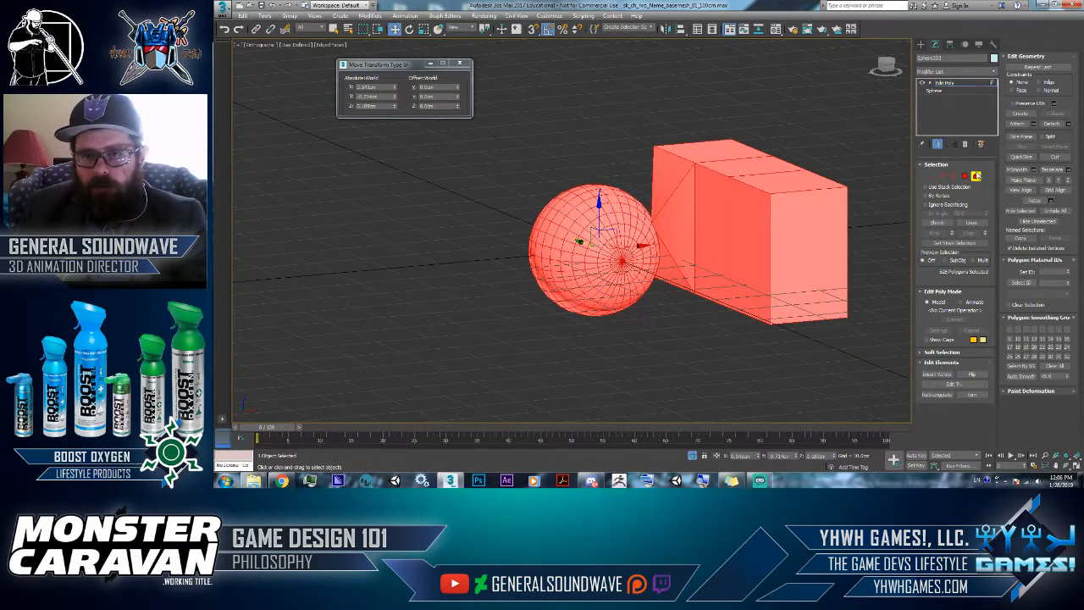
left_click(975, 175)
middle_click_drag(811, 180, 842, 191, "alt")
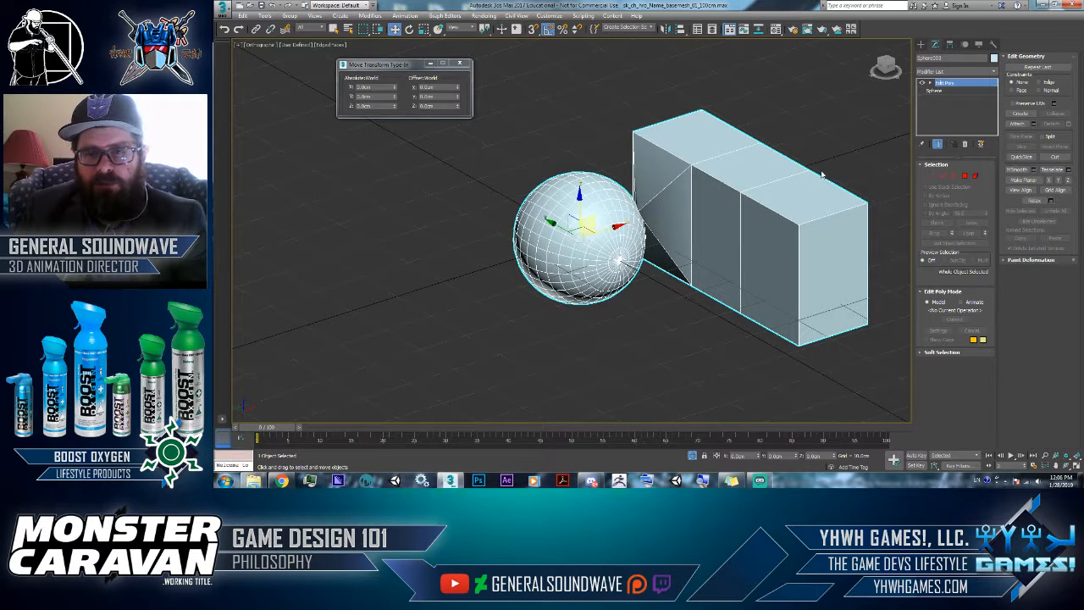